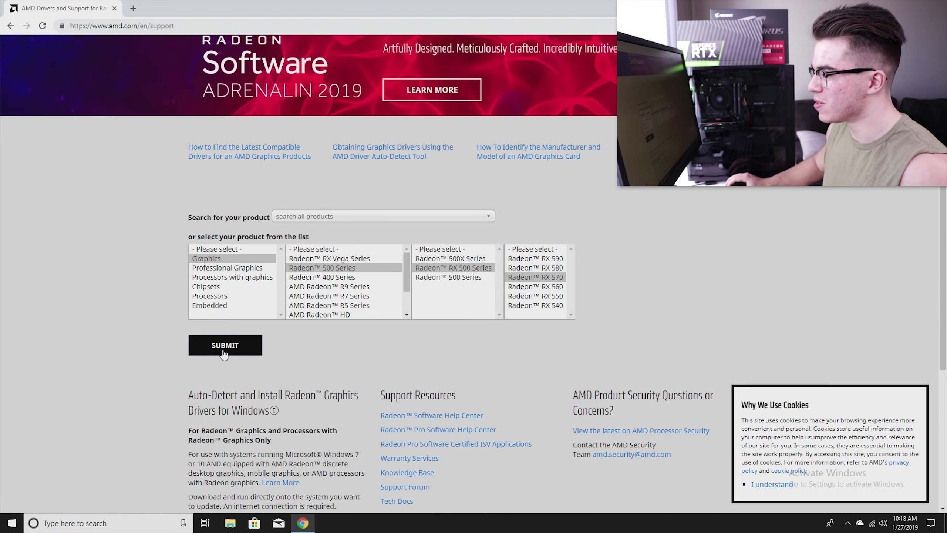
# - Open the Radeon RX 570 driver page and download Radeon Software Adrenalin 2019 Edition 19.1.2 Optional for Windows 10 64-bit
pyautogui.click(223, 349)
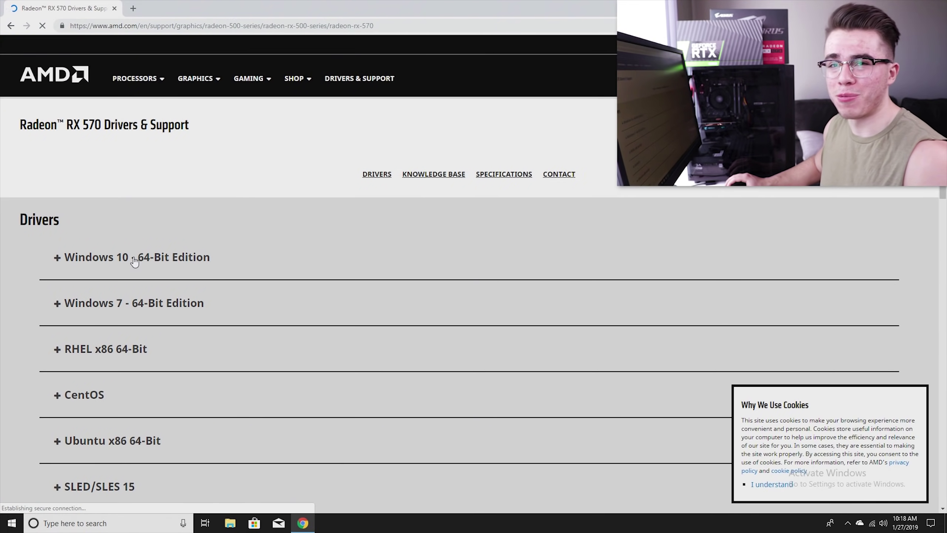
pyautogui.click(135, 260)
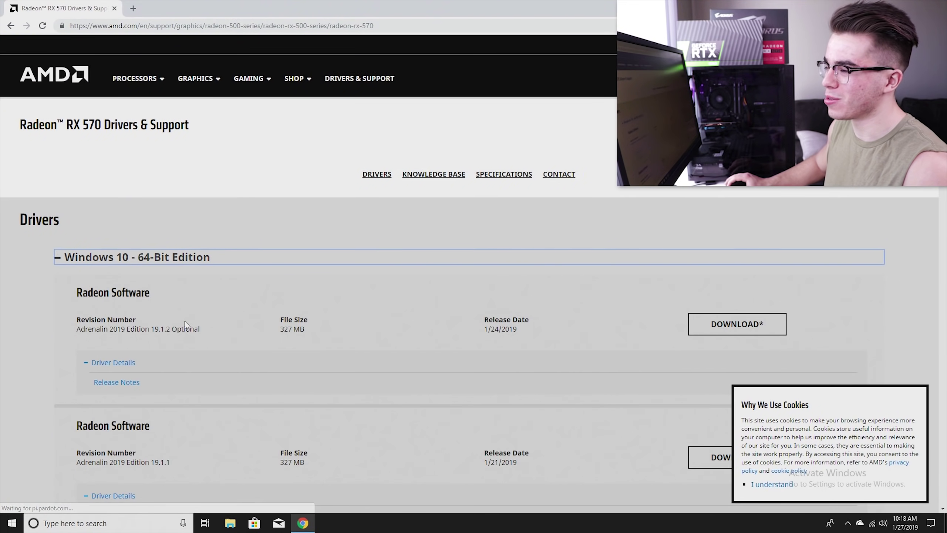
pyautogui.click(723, 335)
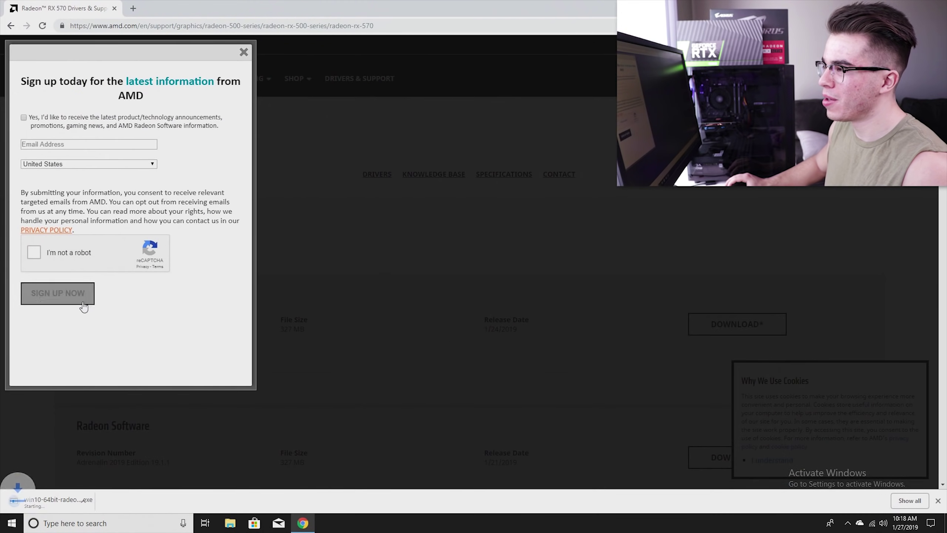
pyautogui.click(244, 52)
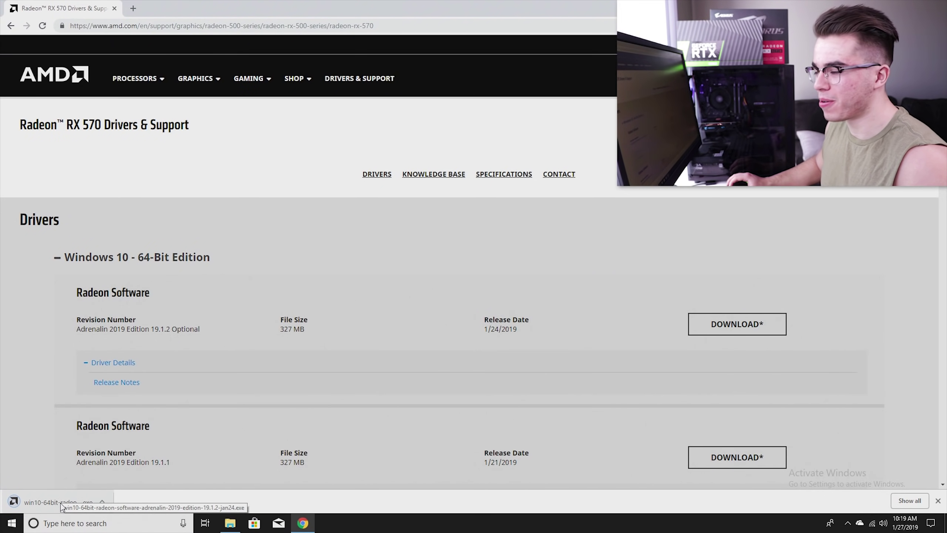
# - Run the downloaded Radeon Software installer and allow it past the Windows SmartScreen block
pyautogui.click(61, 504)
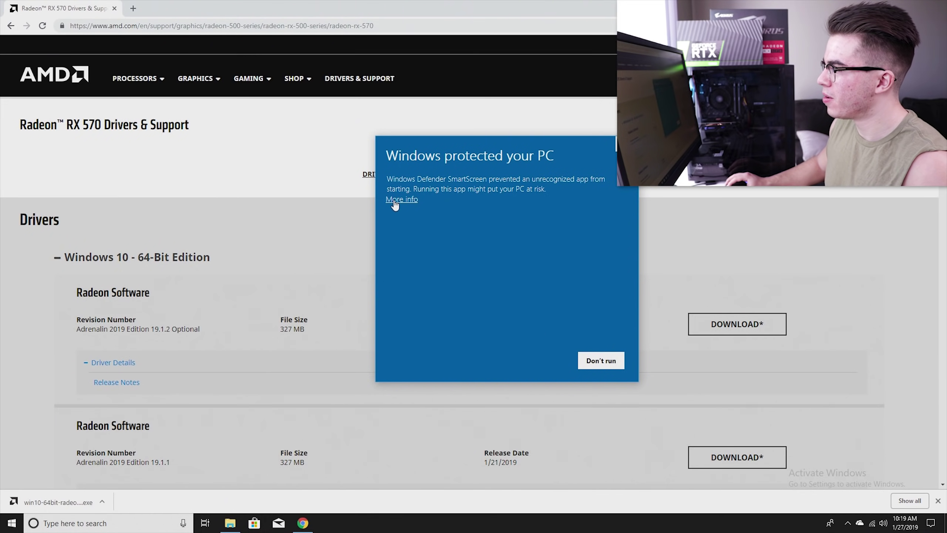
pyautogui.click(395, 200)
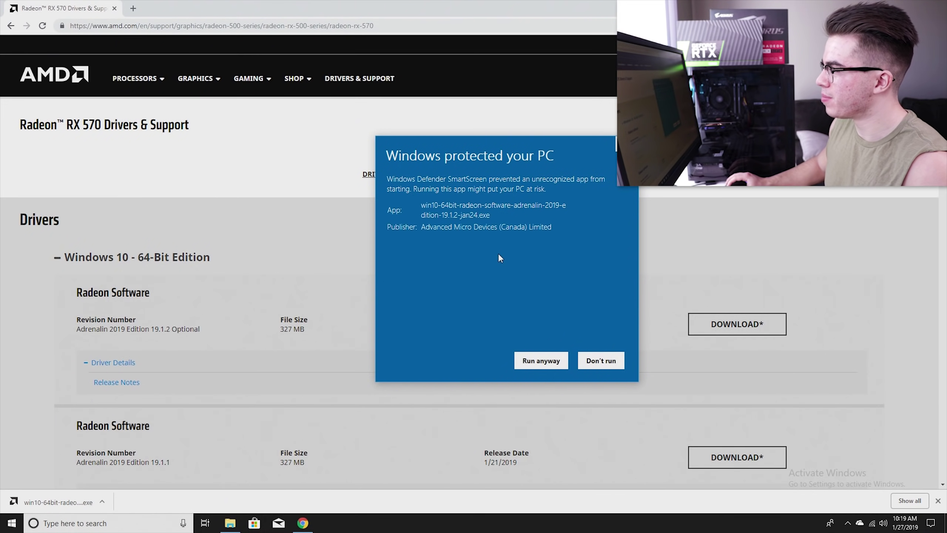
pyautogui.click(539, 366)
pyautogui.click(448, 325)
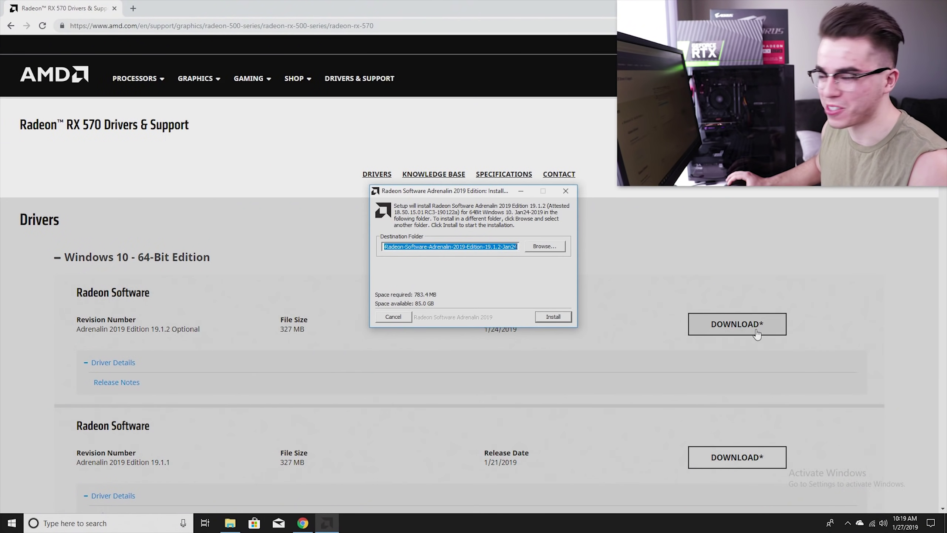
# - Extract the Radeon Software files to the default folder, accept the license agreement and start the express install
pyautogui.click(547, 315)
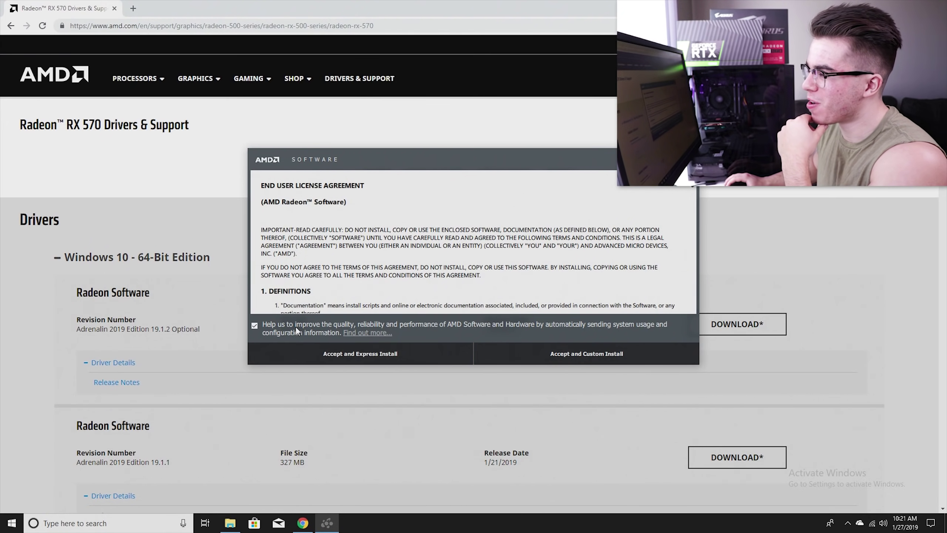
pyautogui.scroll(-8, 355, 313)
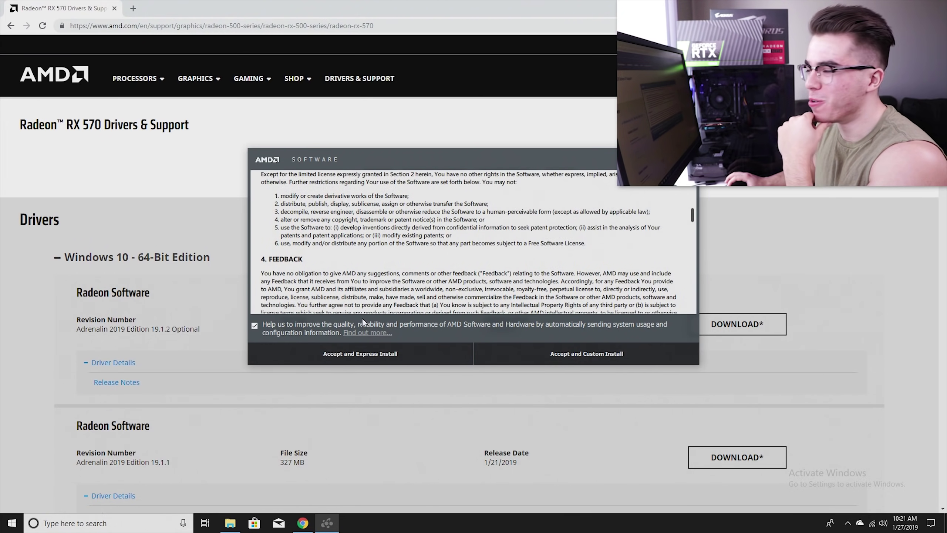
pyautogui.click(373, 354)
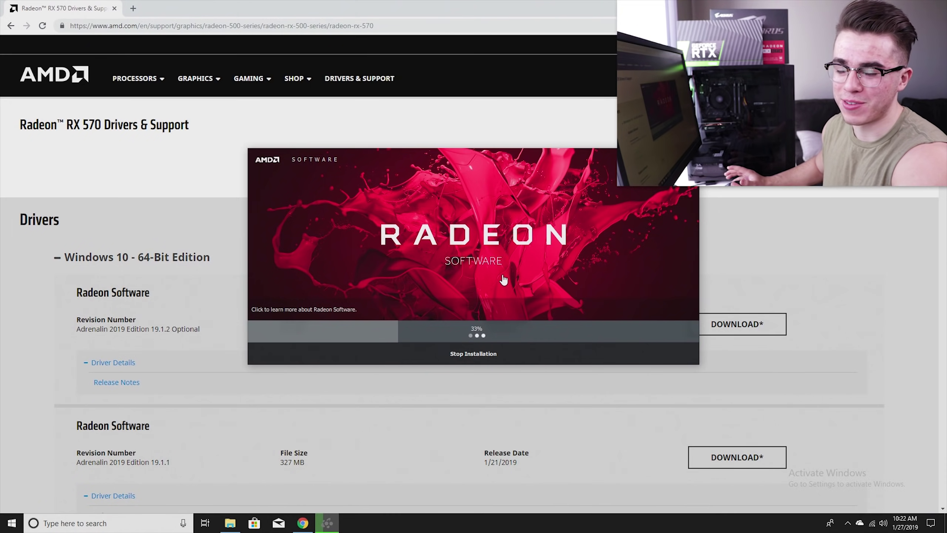
# - Close the Radeon Software installer without restarting once the installation is complete
pyautogui.click(200, 319)
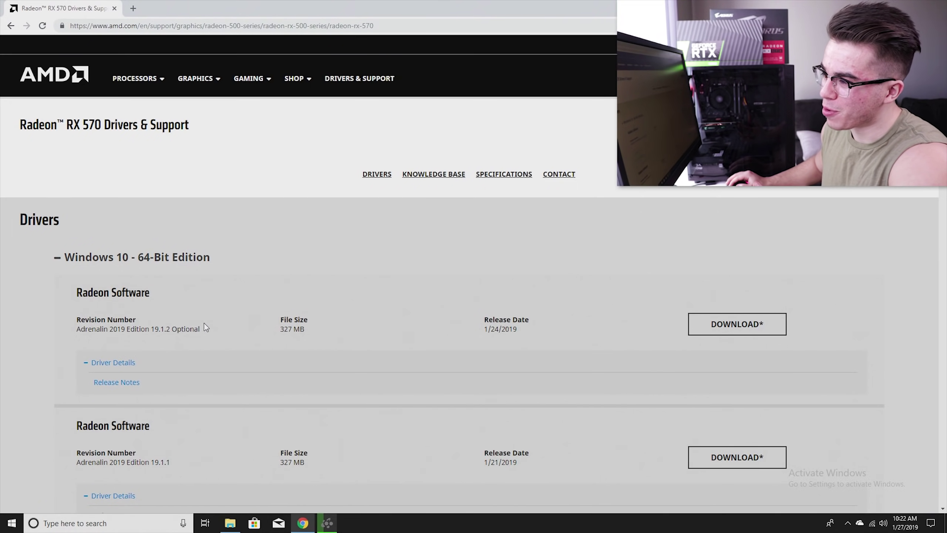
pyautogui.scroll(-3, 217, 306)
pyautogui.scroll(3, 352, 353)
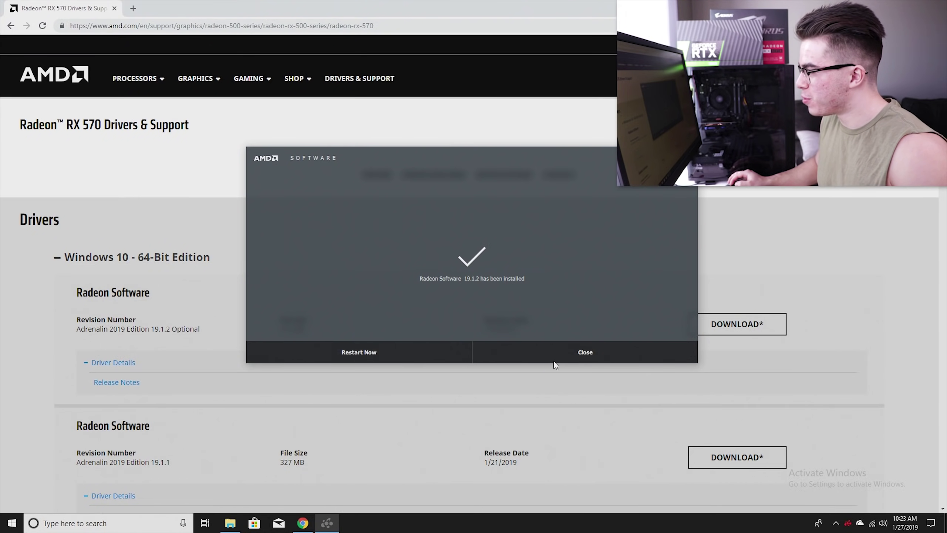
pyautogui.click(571, 349)
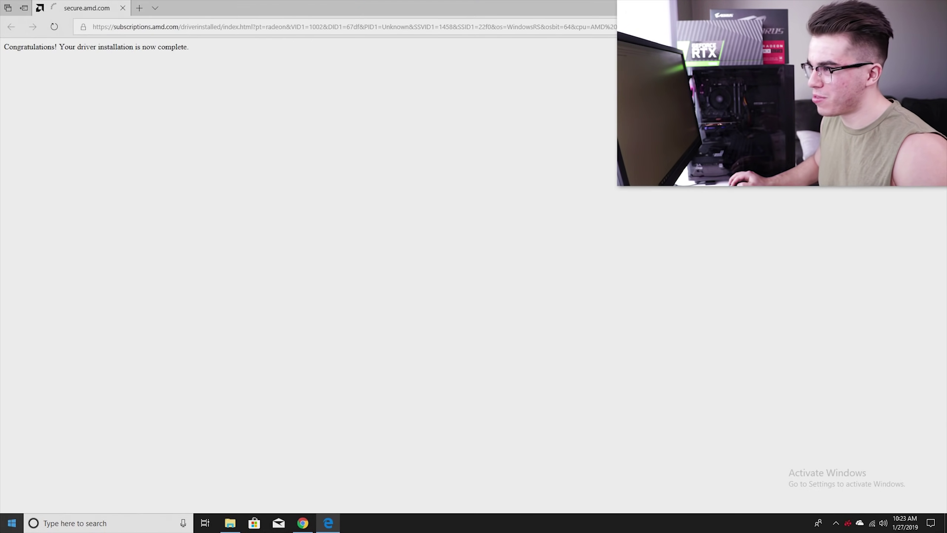
pyautogui.click(6, 528)
pyautogui.write('amd')
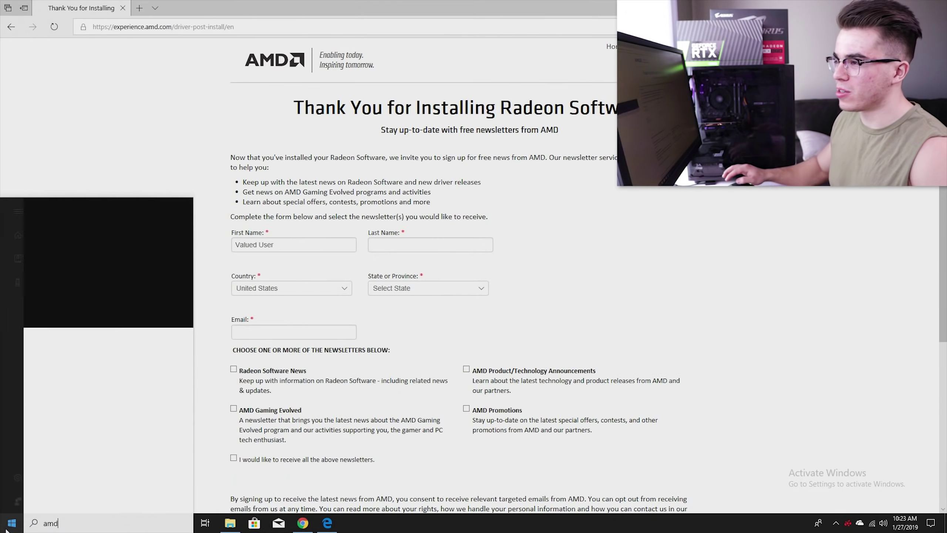
pyautogui.press('BackSpace')
pyautogui.press('BackSpace')
pyautogui.press('BackSpace')
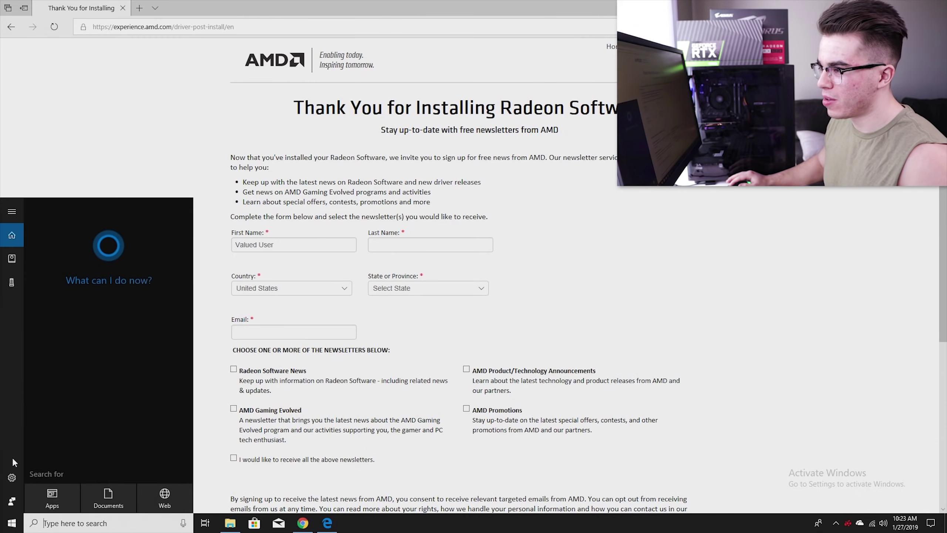
pyautogui.click(11, 522)
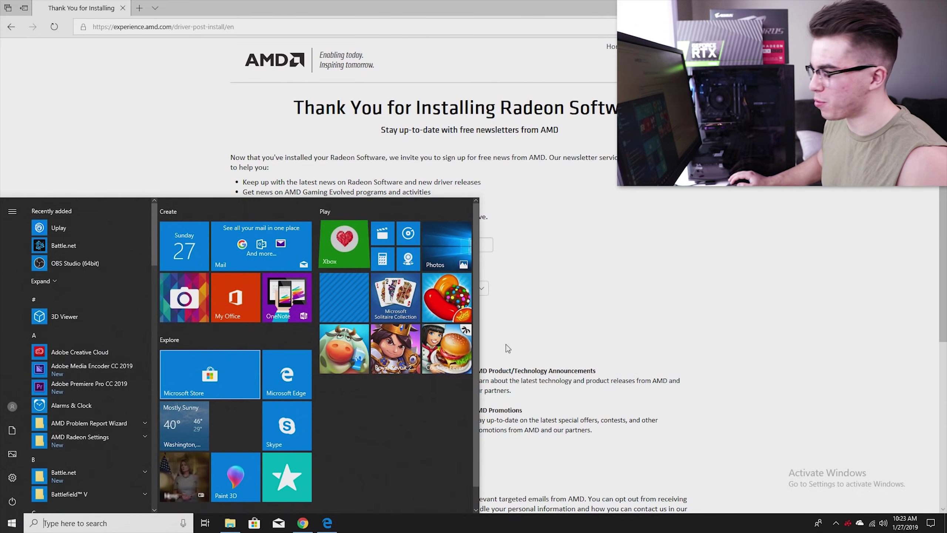
pyautogui.click(506, 345)
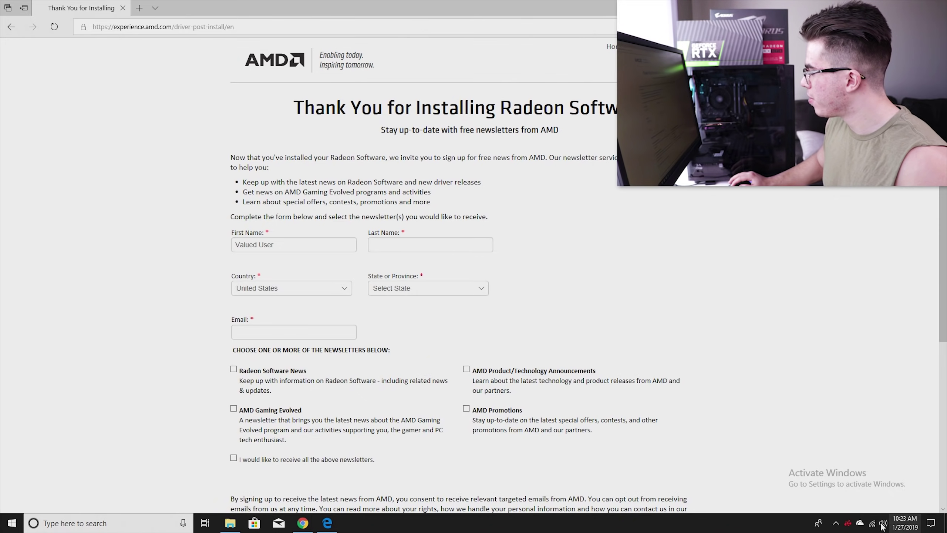
# - Open the installed Radeon software from its notification area icon
pyautogui.rightClick(848, 522)
pyautogui.click(801, 467)
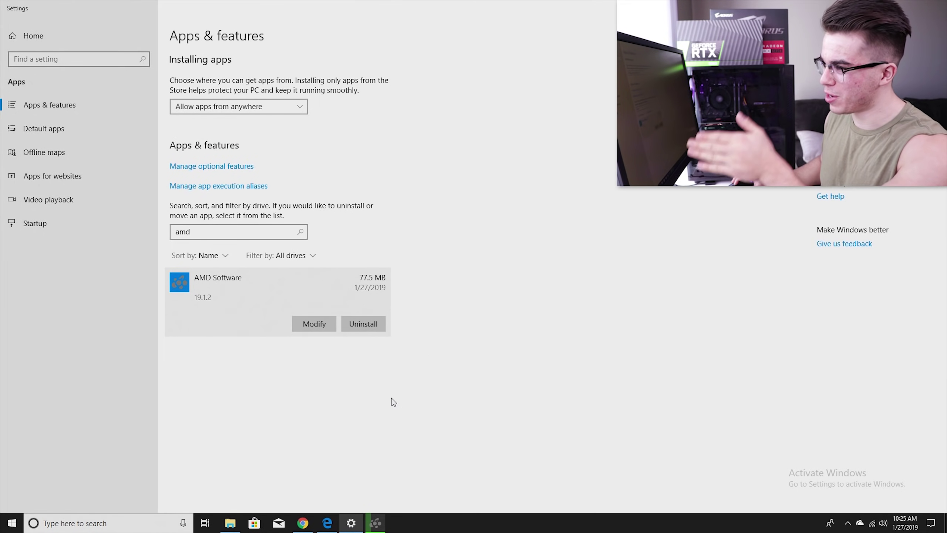
# - Bring up the AMD Software uninstaller to check the progress of the removal
pyautogui.click(381, 523)
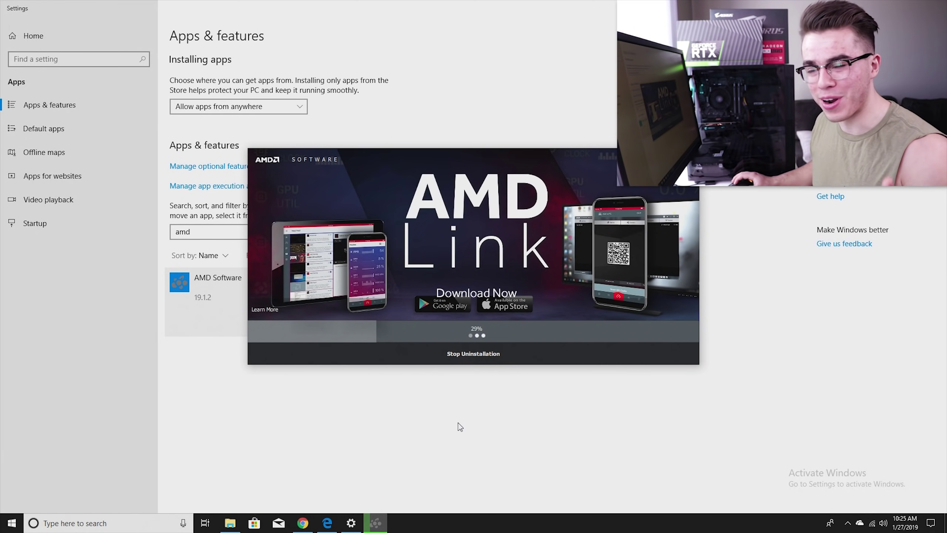
pyautogui.click(451, 415)
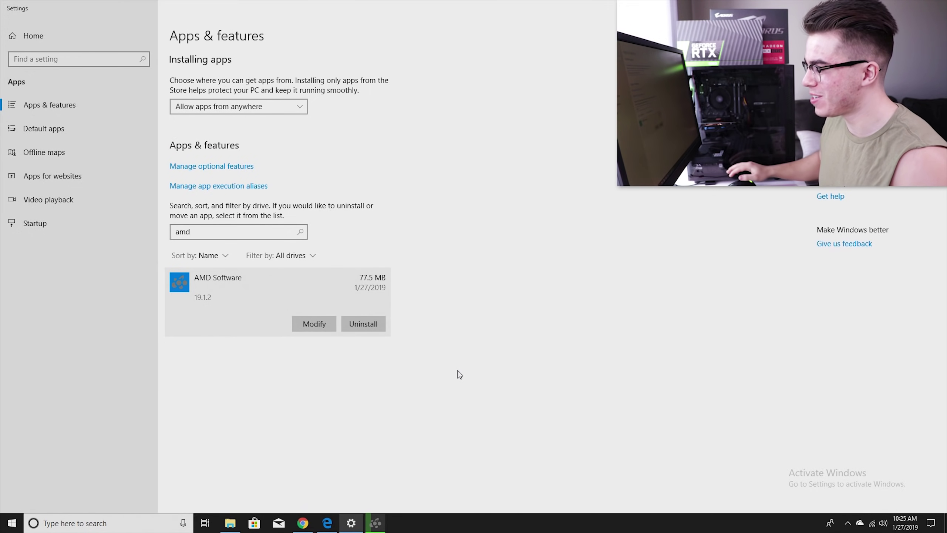
pyautogui.click(342, 520)
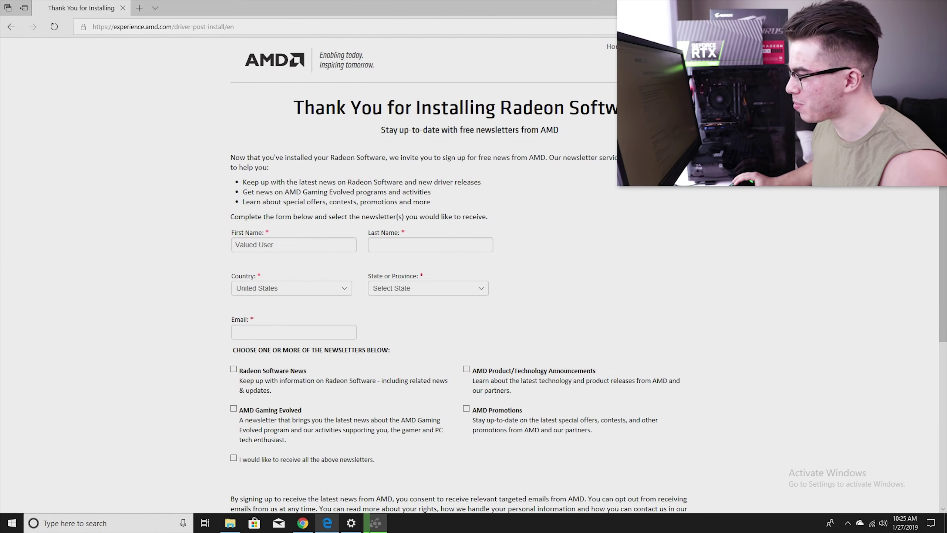
pyautogui.click(343, 522)
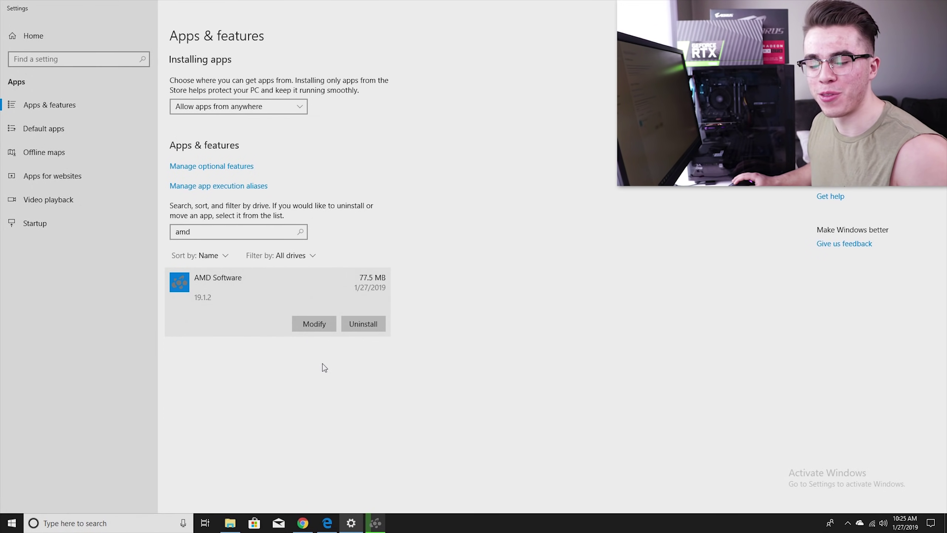
pyautogui.click(377, 524)
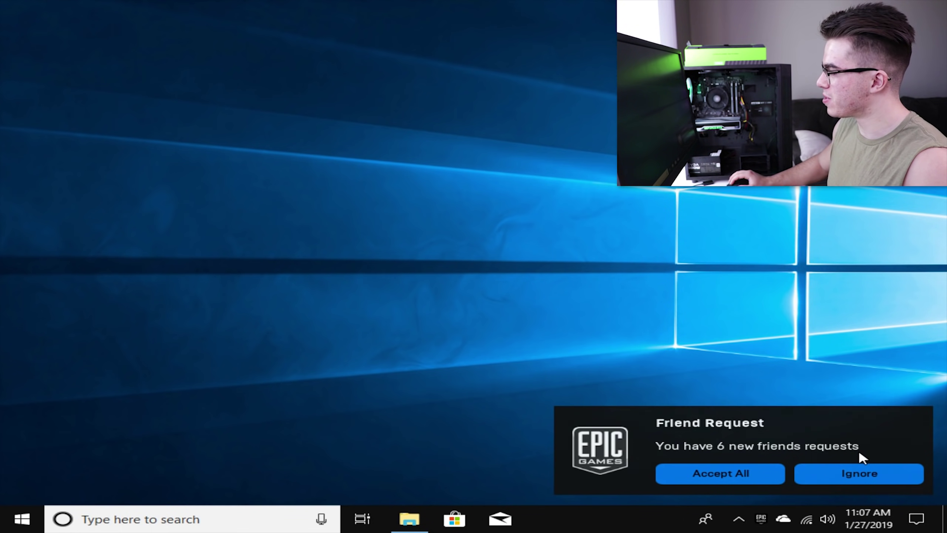
# - Ignore the Epic Games friend requests, and set the display resolution to 1920 × 1080 and keep the change
pyautogui.click(858, 473)
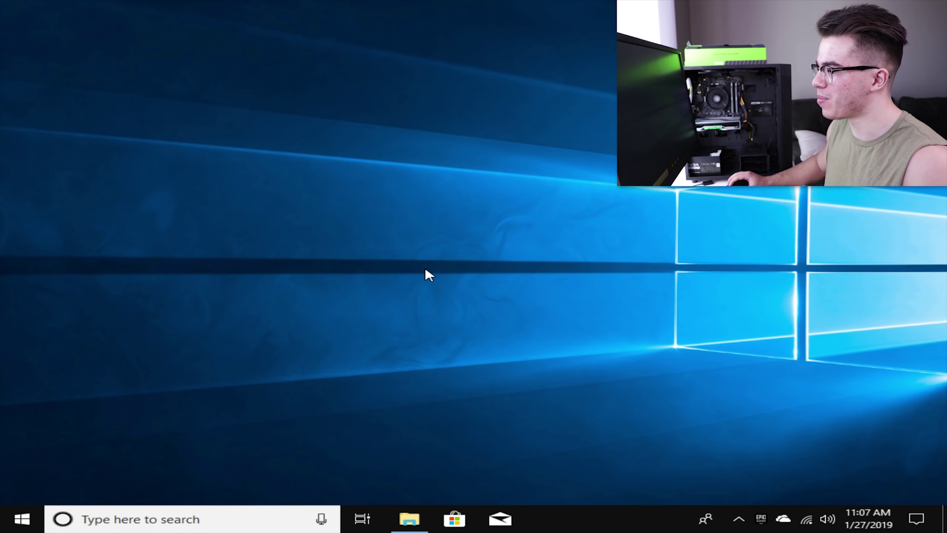
pyautogui.rightClick(427, 228)
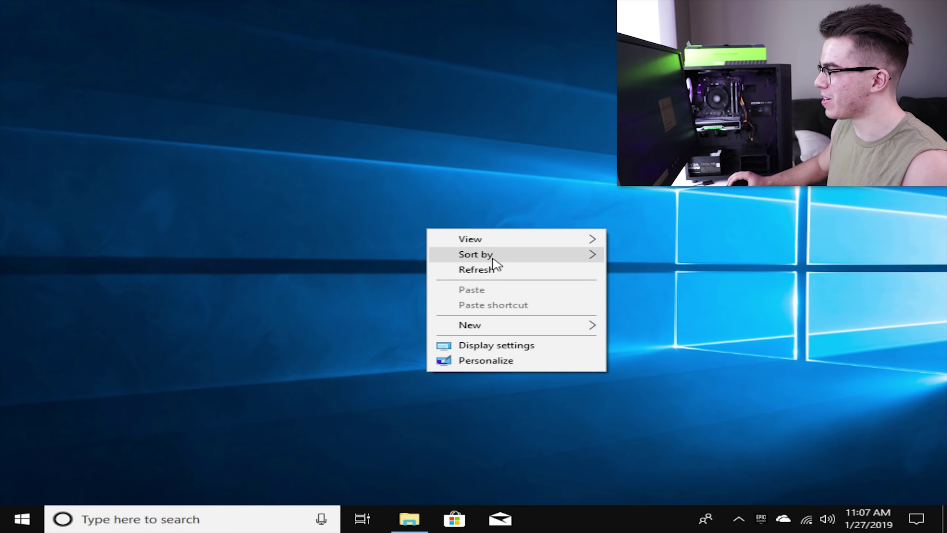
pyautogui.click(530, 348)
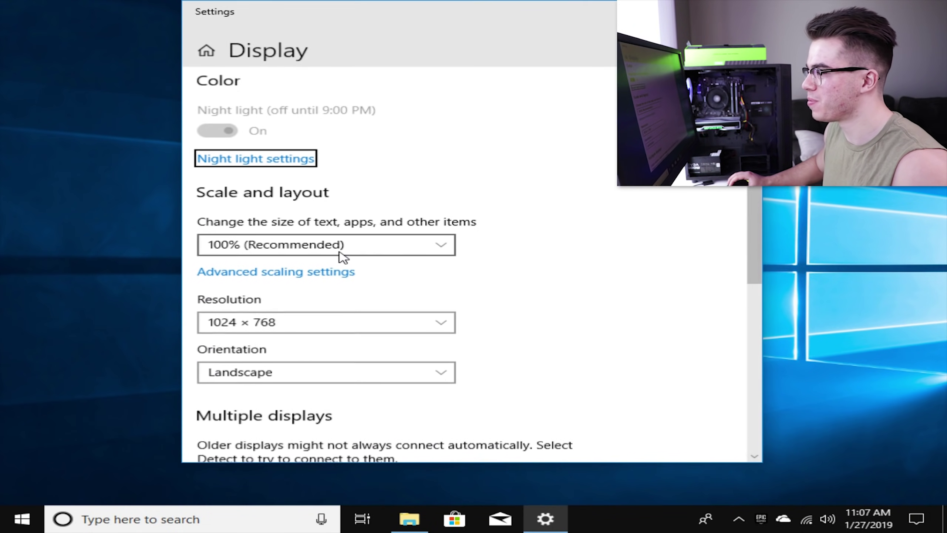
pyautogui.click(354, 321)
pyautogui.click(348, 262)
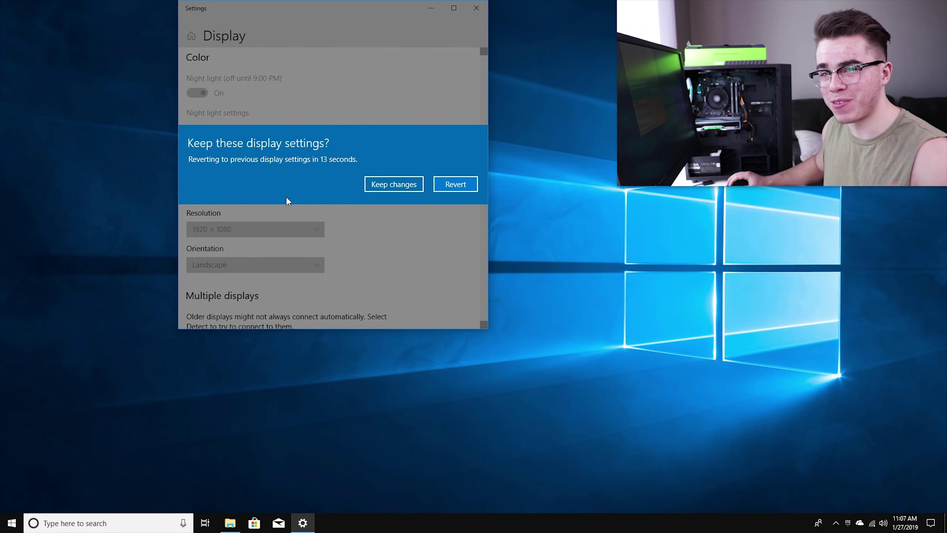
pyautogui.click(384, 184)
pyautogui.click(431, 8)
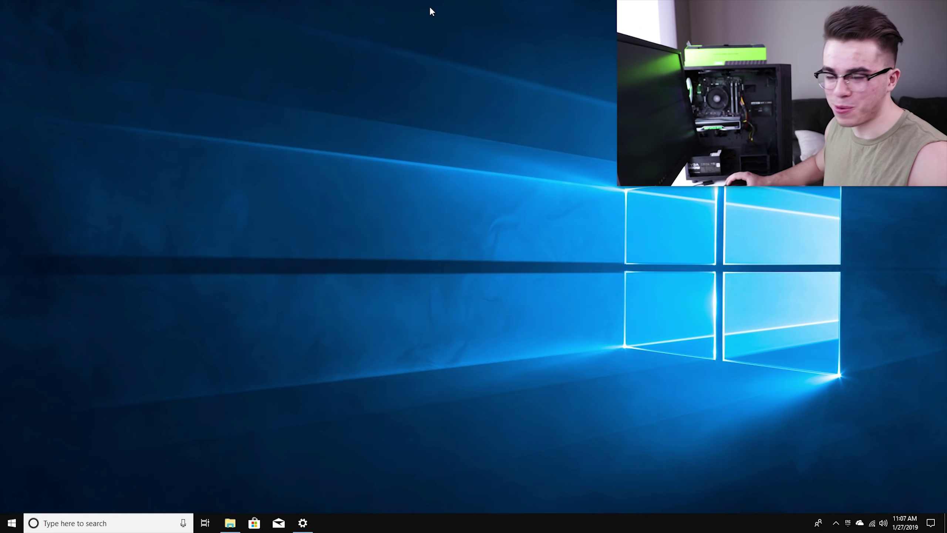
# - Open Google Chrome
pyautogui.click(3, 527)
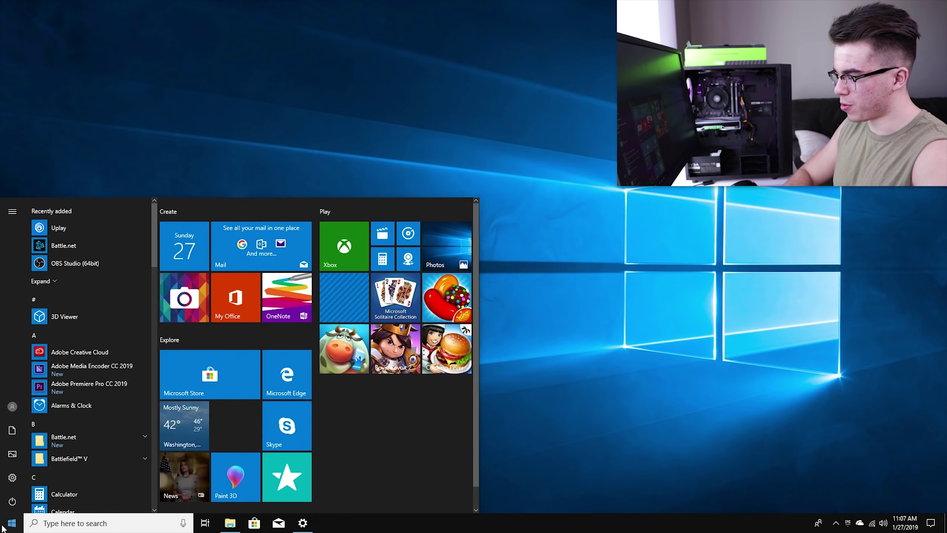
pyautogui.write('google')
pyautogui.press('Return')
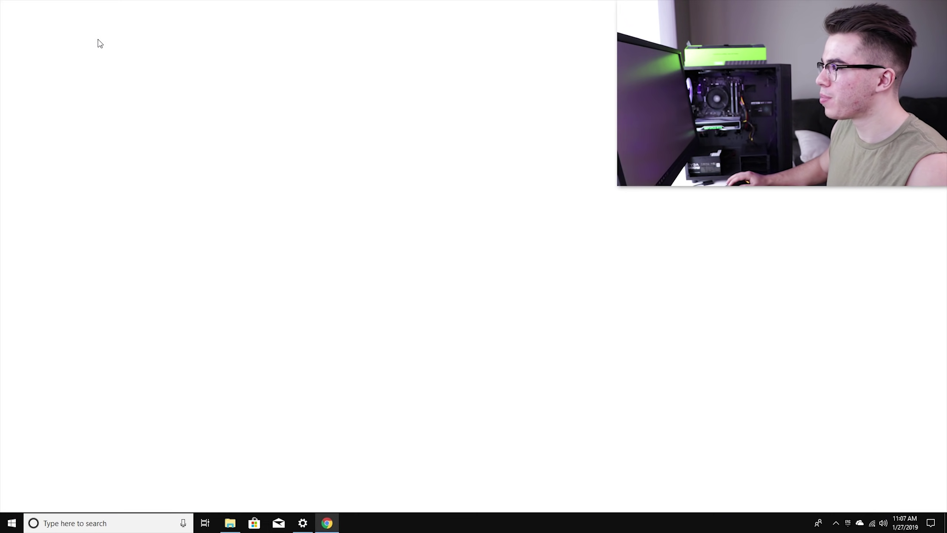
# - Search the web for "nvidia drivers" and open NVIDIA's official US English Download Drivers page
pyautogui.write('nvidia')
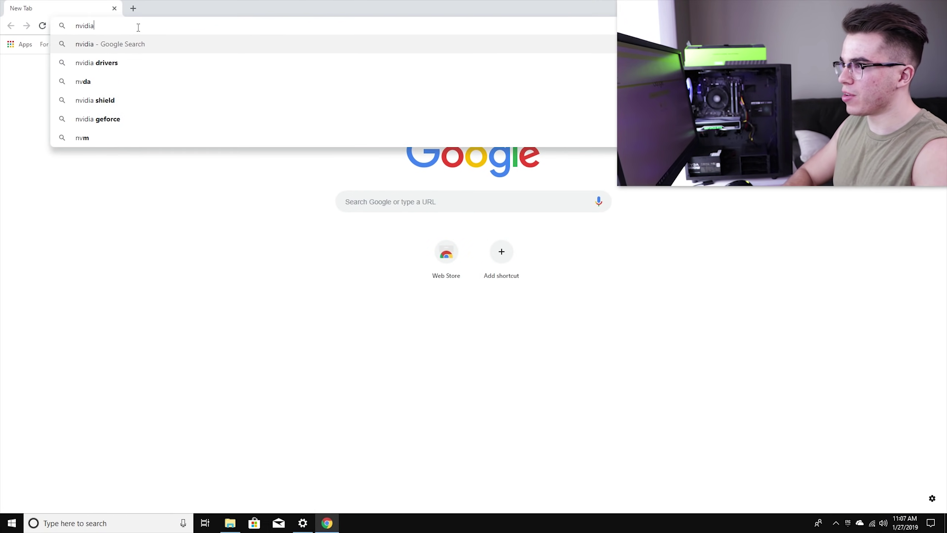
pyautogui.write(' drivers')
pyautogui.press('Return')
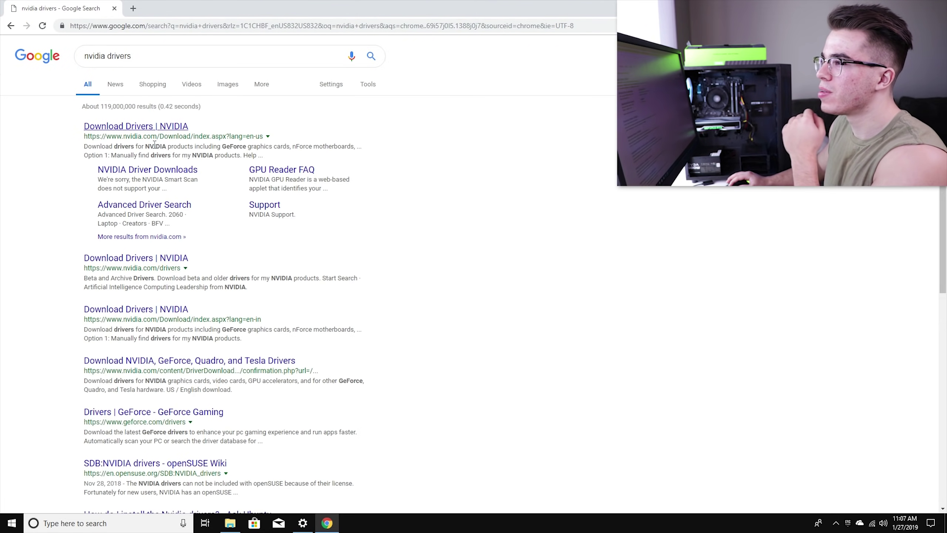
pyautogui.click(146, 133)
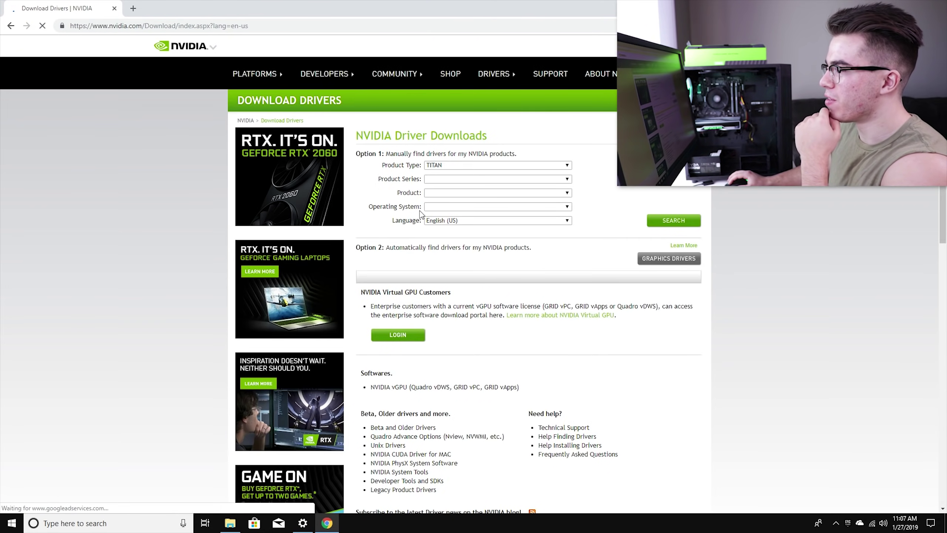
# - Search for the driver for a GeForce RTX 20 Series card, model GeForce RTX 2060, on Windows 10 64-bit
pyautogui.click(454, 167)
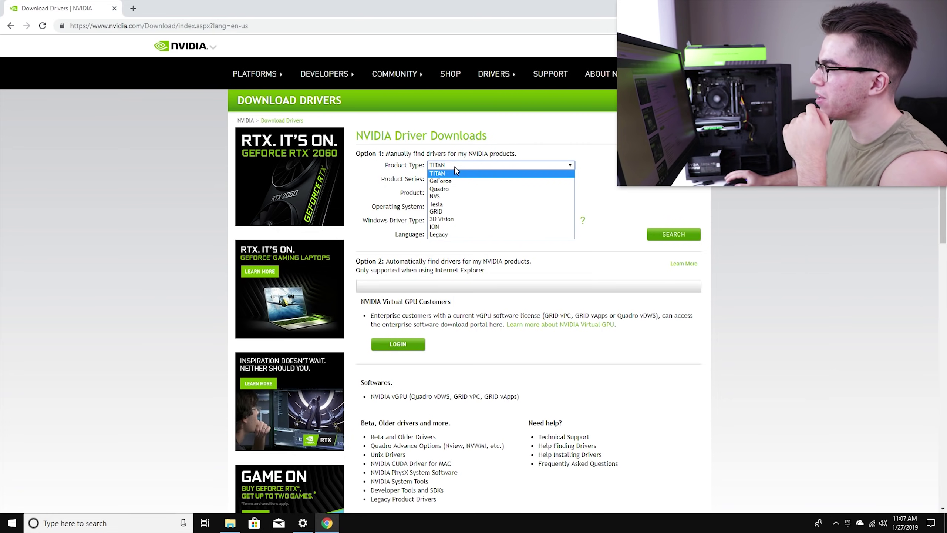
pyautogui.click(456, 180)
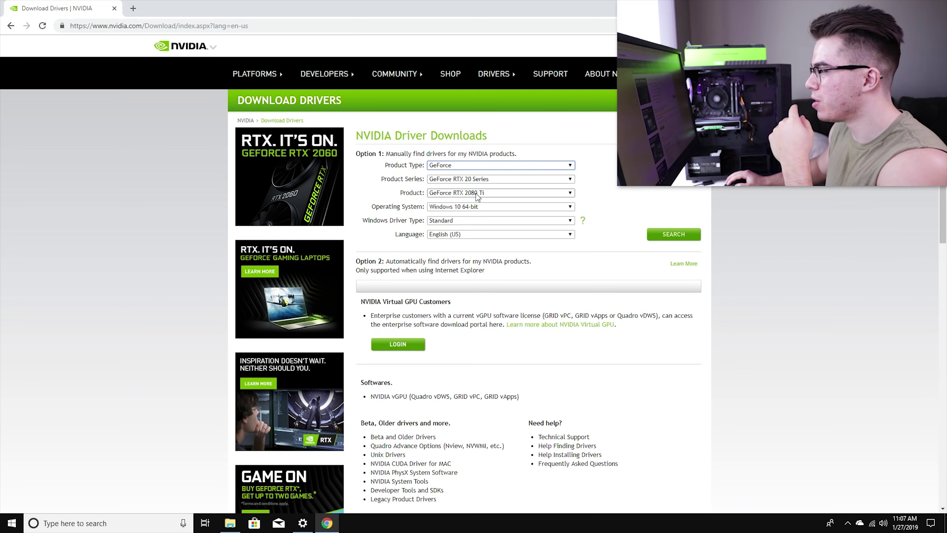
pyautogui.click(476, 192)
pyautogui.click(466, 222)
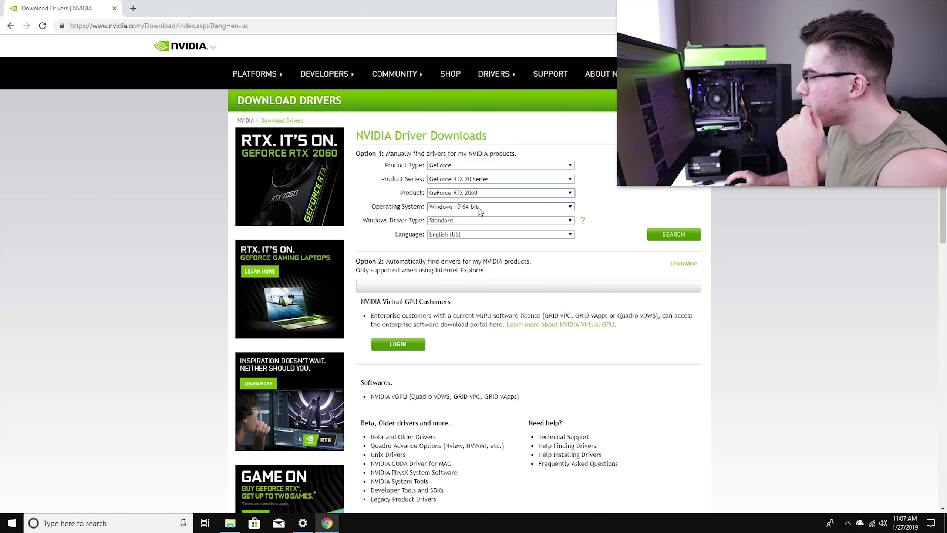
pyautogui.click(673, 234)
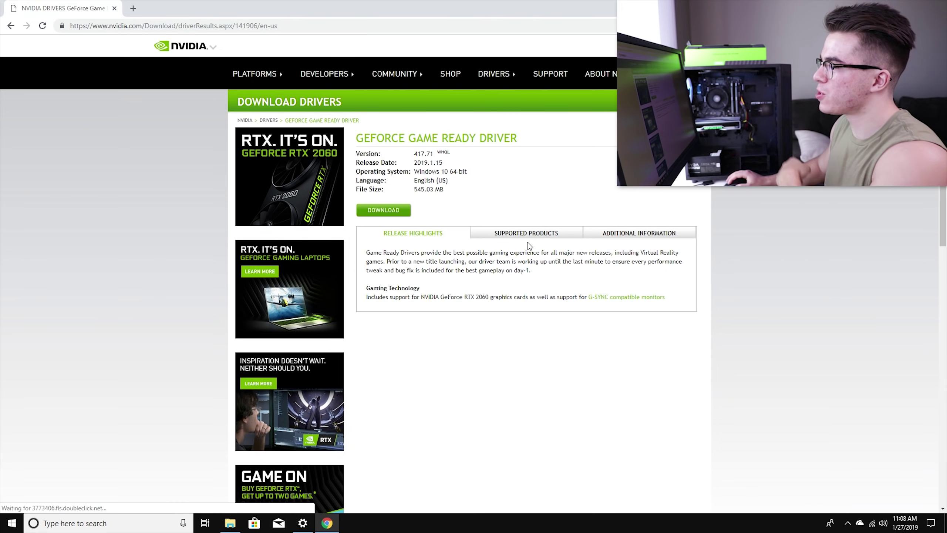
# - Request the download of the GeForce Game Ready Driver version 417.71 and accept it on the confirmation page
pyautogui.click(401, 211)
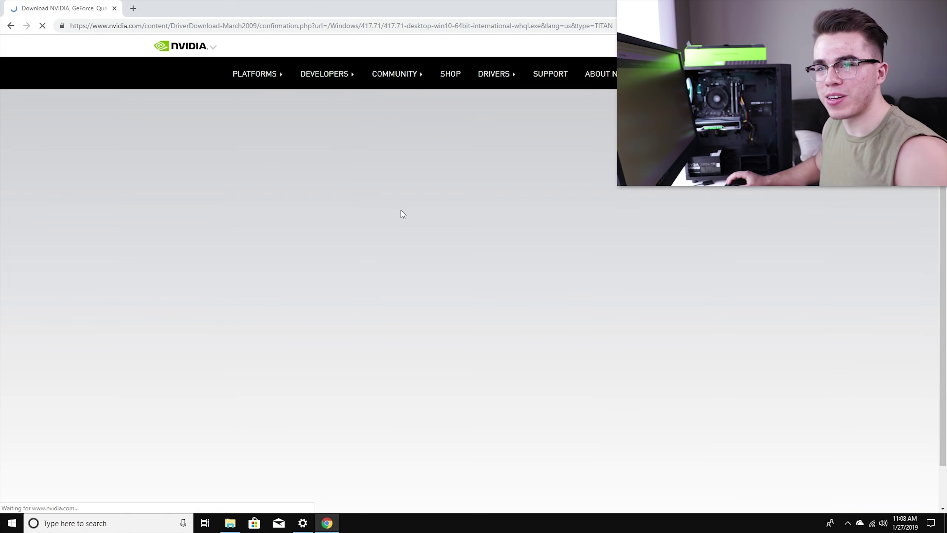
pyautogui.click(523, 179)
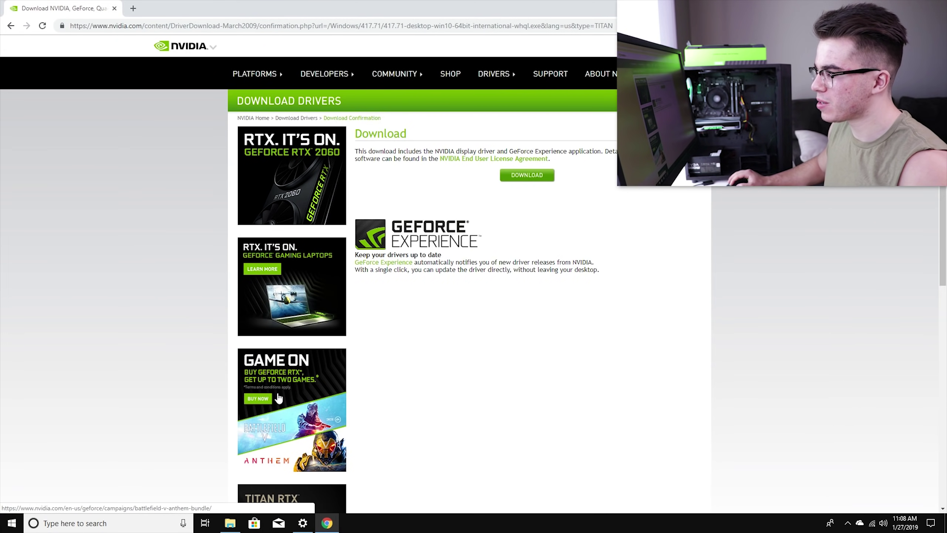
pyautogui.click(526, 176)
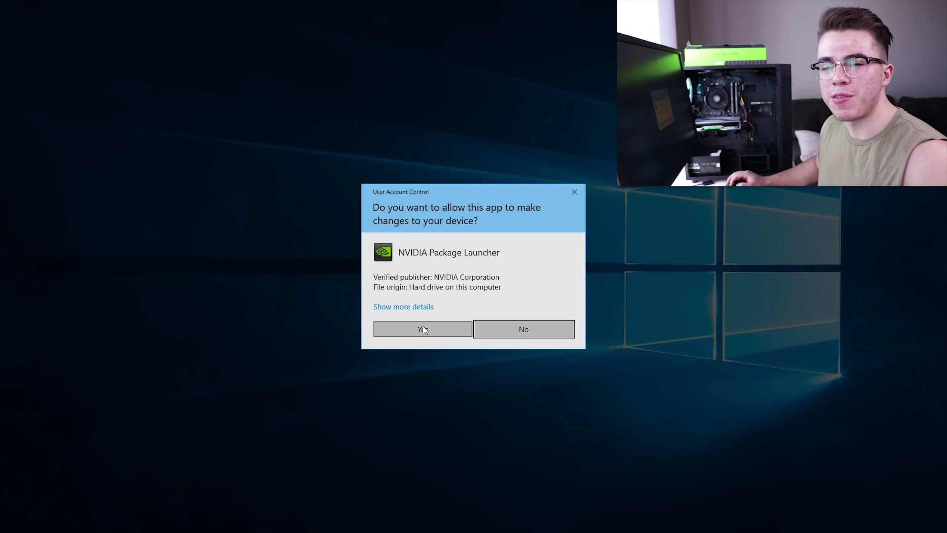
# - Install the NVIDIA 417.71 driver with GeForce Experience from the default extraction path, using Express installation, and postpone the restart
pyautogui.click(423, 326)
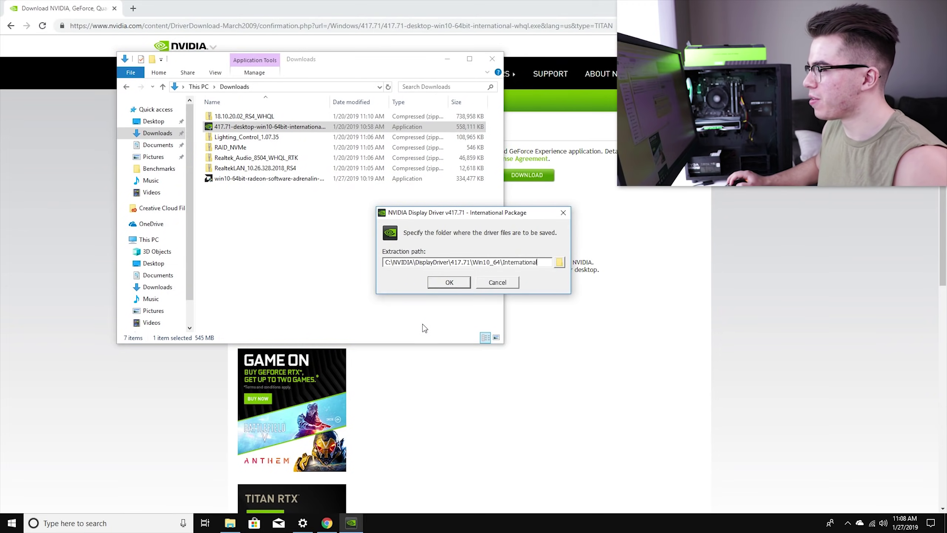
pyautogui.click(447, 282)
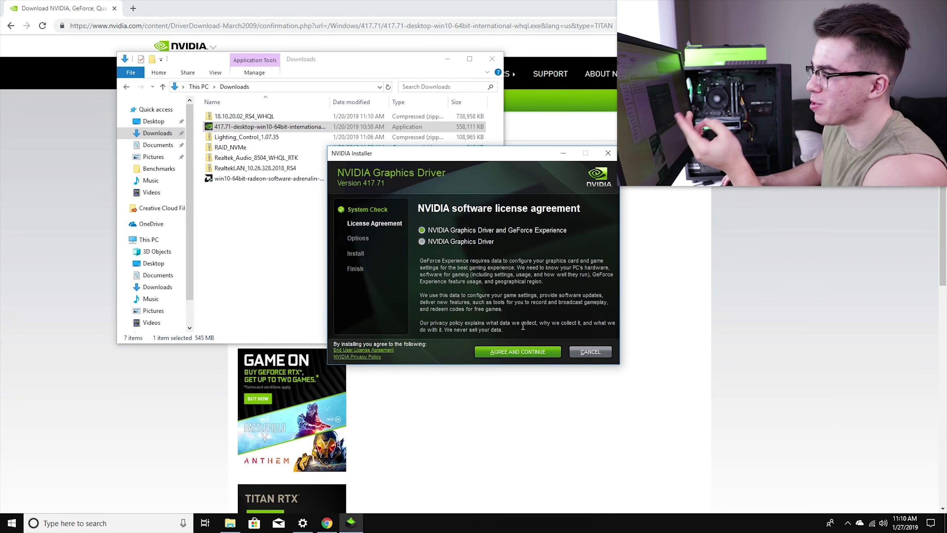
pyautogui.click(515, 353)
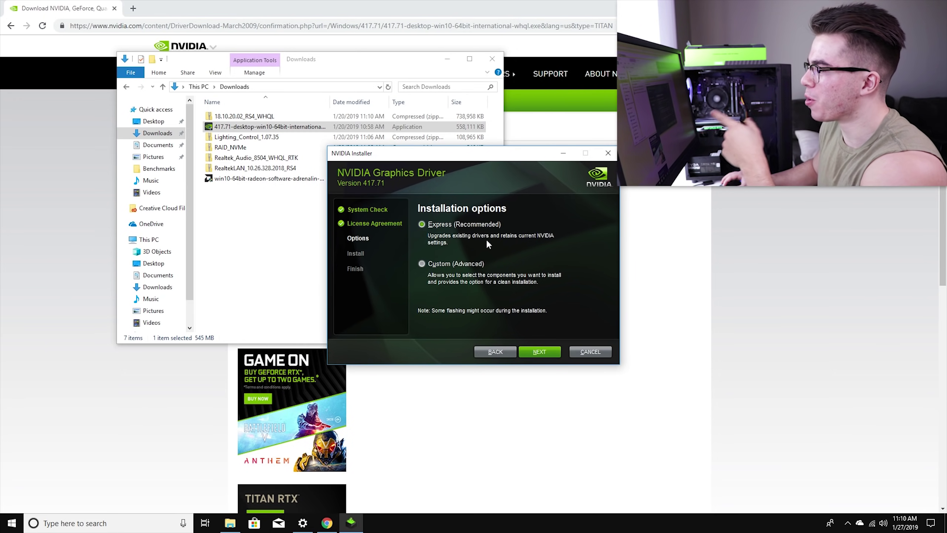
pyautogui.click(541, 353)
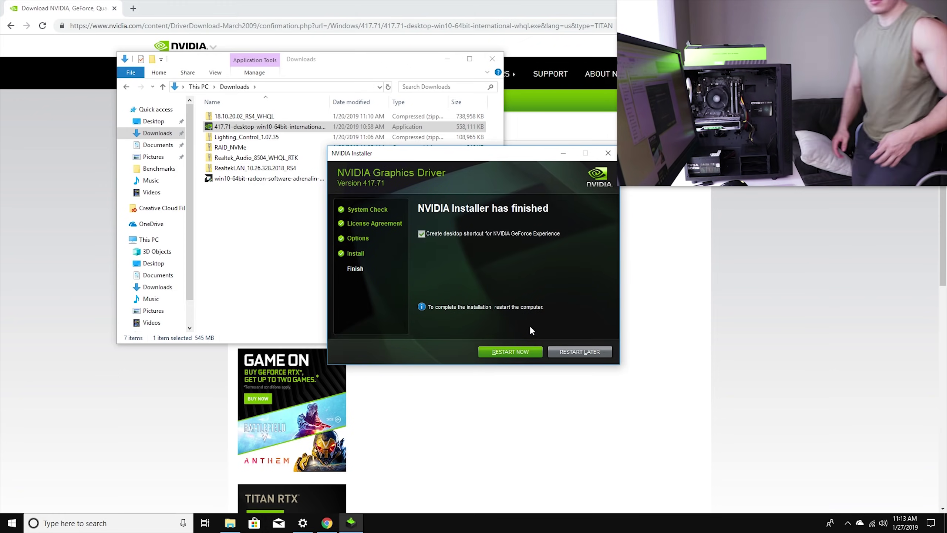
pyautogui.click(589, 351)
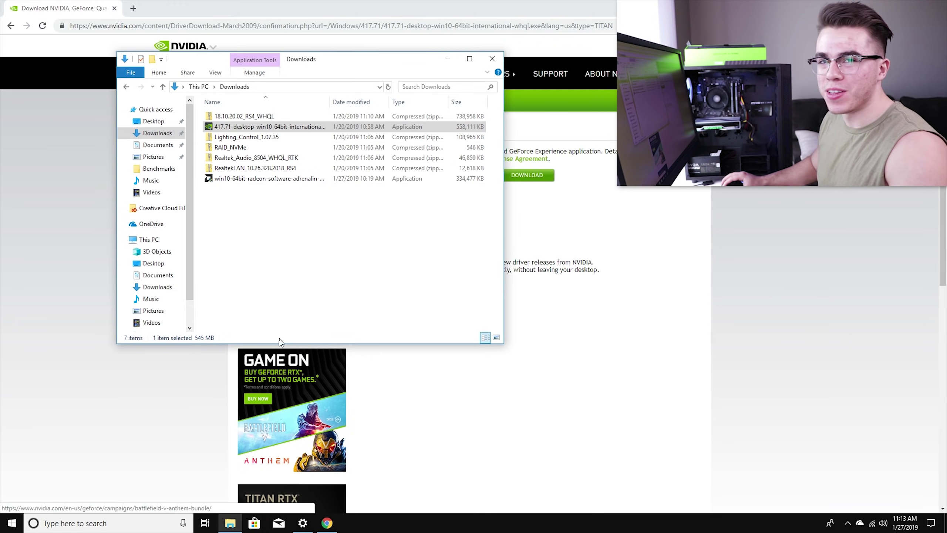
# - Find and launch GeForce Experience by searching Windows for "geforce"
pyautogui.click(3, 526)
pyautogui.write('geforce')
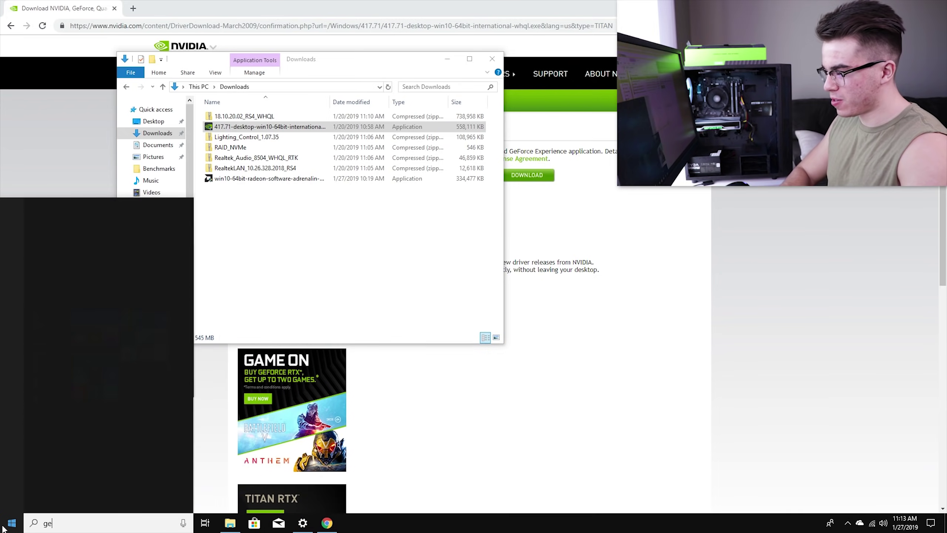
pyautogui.press('Return')
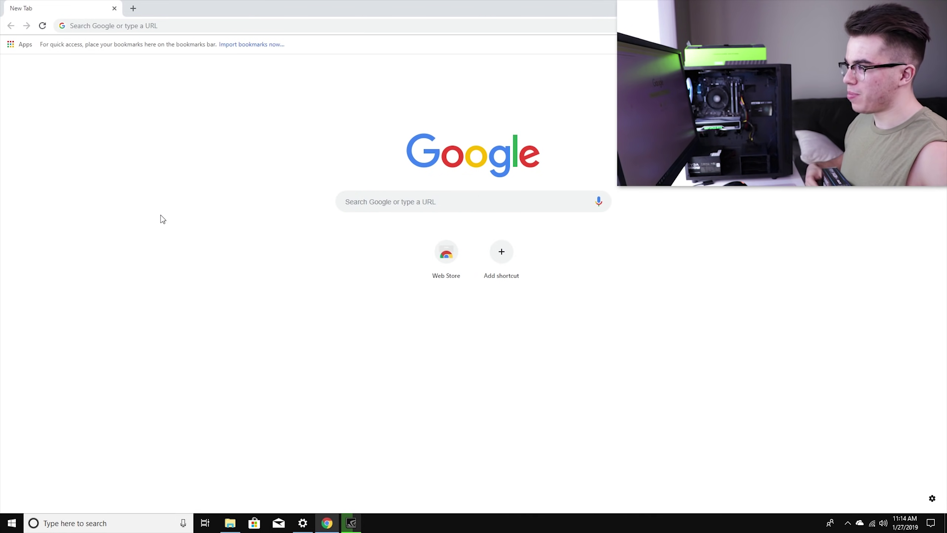
# - Search the web for "asus prime b450m-a drivers" and open the ASUS USA Driver & Tools page for the board
pyautogui.click(269, 24)
pyautogui.write('asus pr')
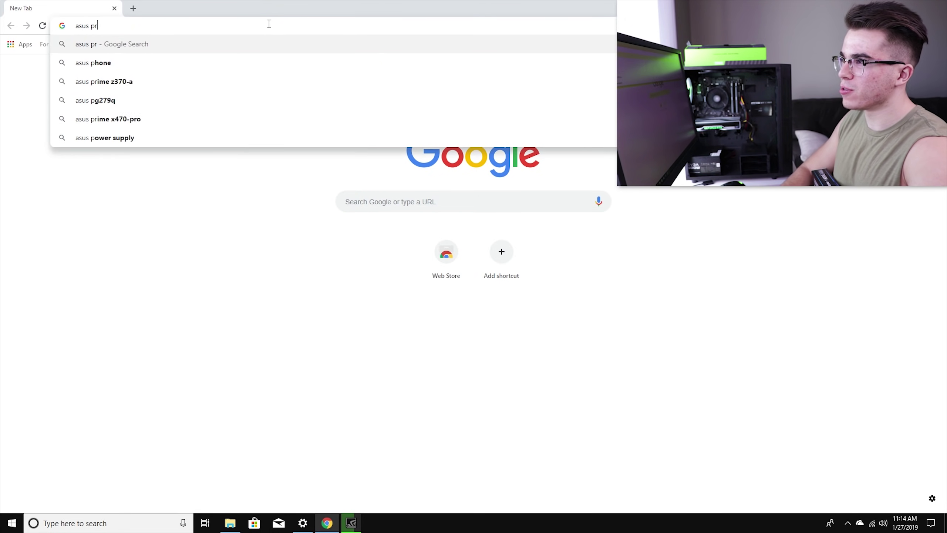
pyautogui.write('ime b450')
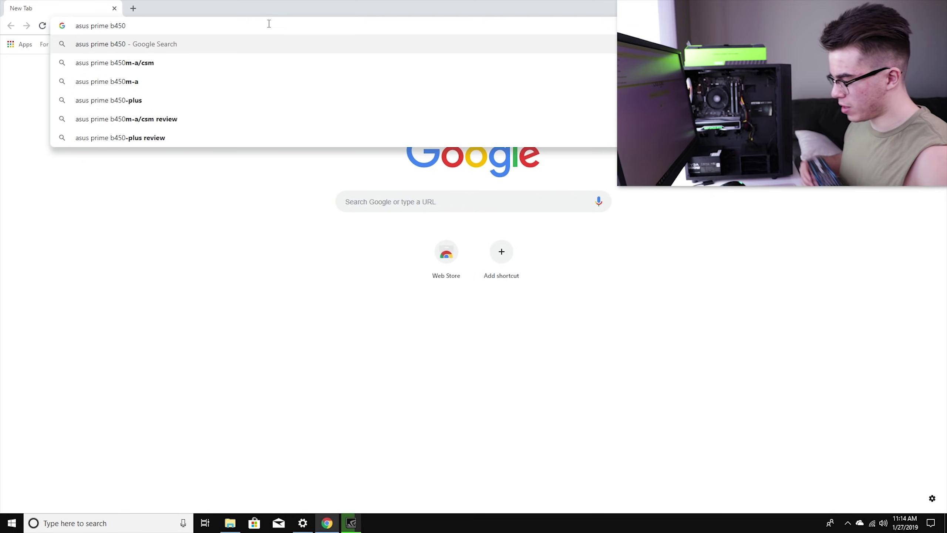
pyautogui.write('m-a drivers')
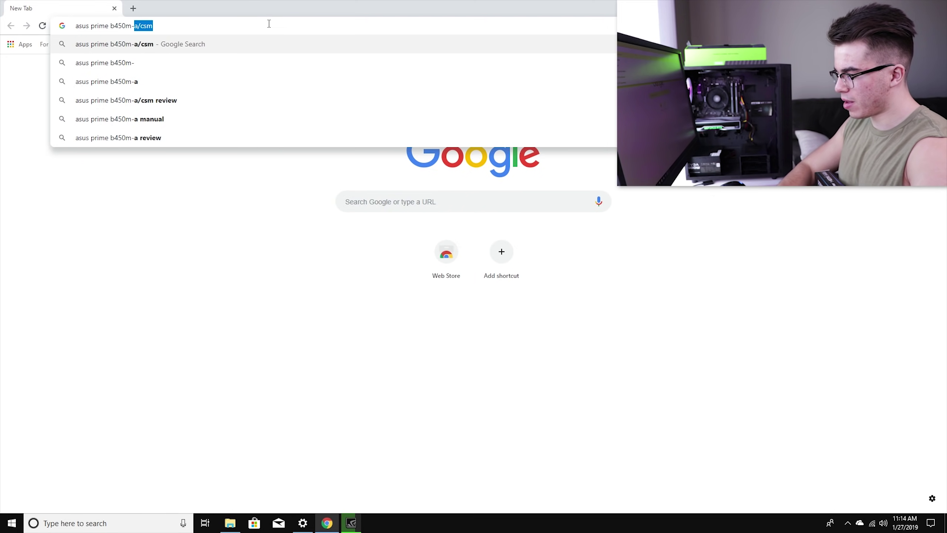
pyautogui.press('Return')
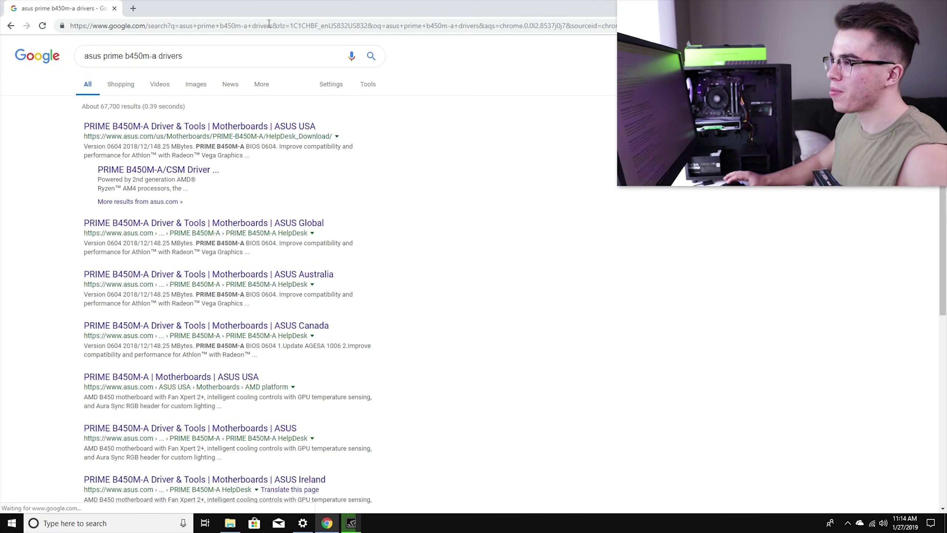
pyautogui.click(310, 126)
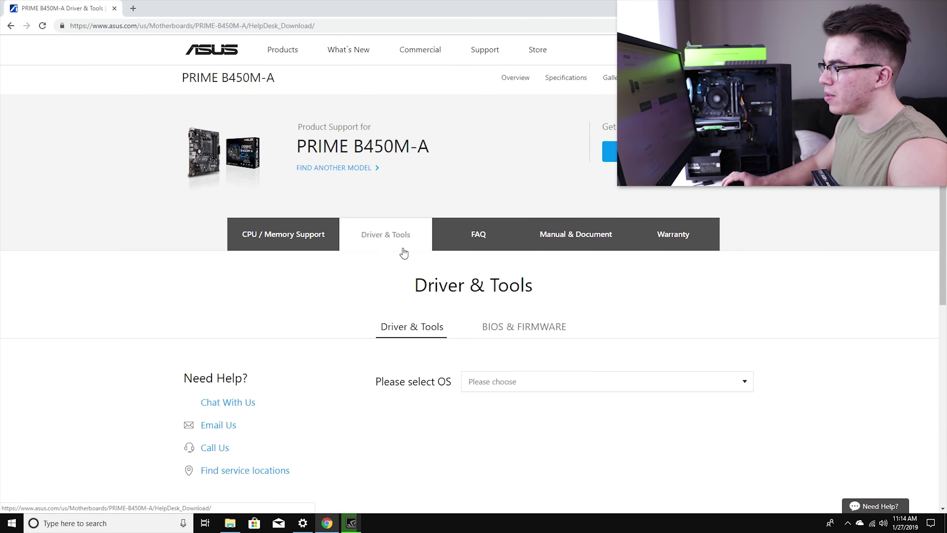
# - Choose Windows 10 64-bit as the operating system for the PRIME B450M-A driver downloads
pyautogui.scroll(-2, 401, 253)
pyautogui.click(518, 283)
pyautogui.click(520, 309)
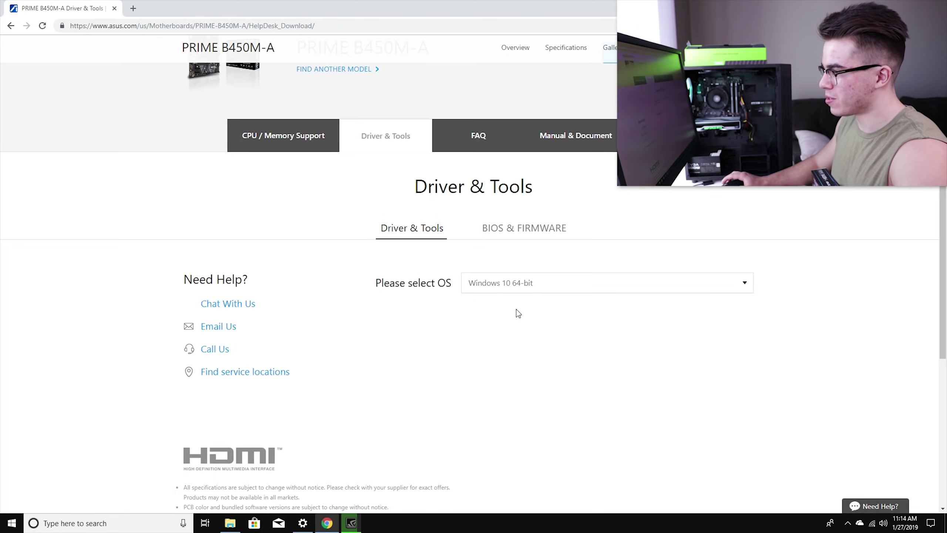
# - Review the BIOS, audio, LAN, utilities, chipset and SATA downloads offered for the PRIME B450M-A
pyautogui.scroll(-4, 490, 280)
pyautogui.scroll(-5, 383, 188)
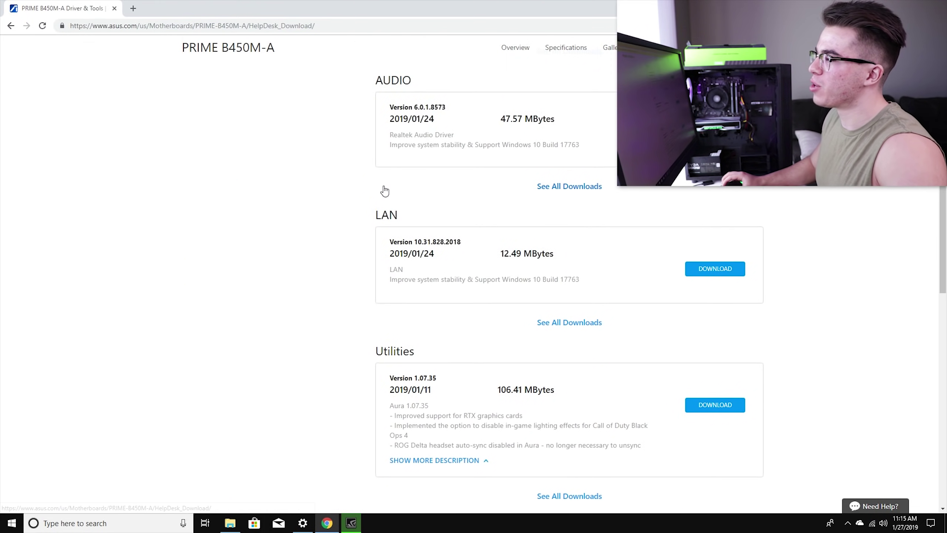
pyautogui.scroll(5, 383, 190)
pyautogui.scroll(-3, 403, 198)
pyautogui.scroll(2, 421, 204)
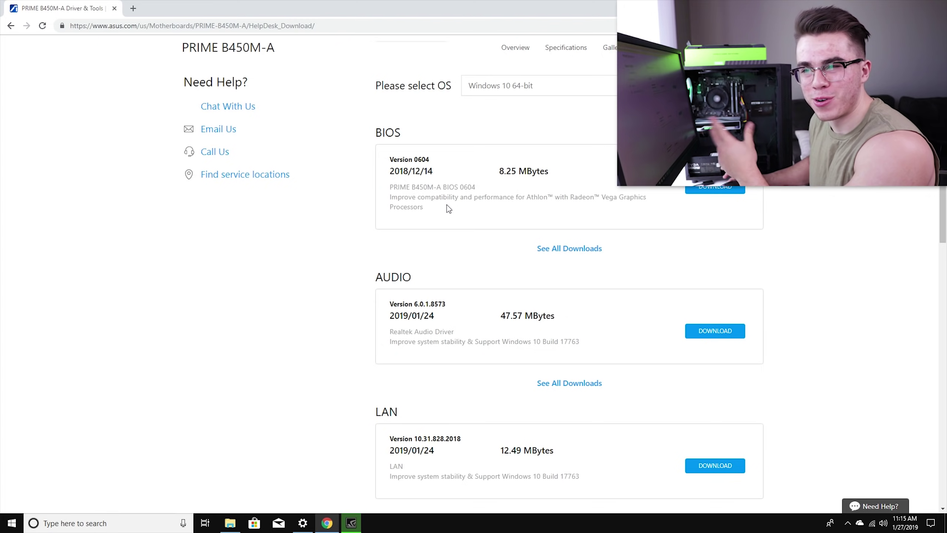
pyautogui.scroll(-4, 449, 211)
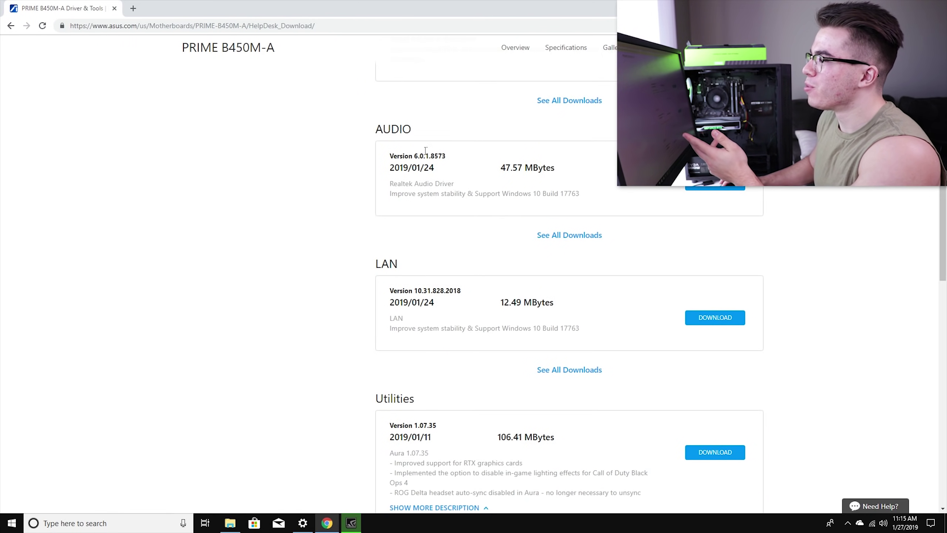
pyautogui.scroll(-2, 414, 154)
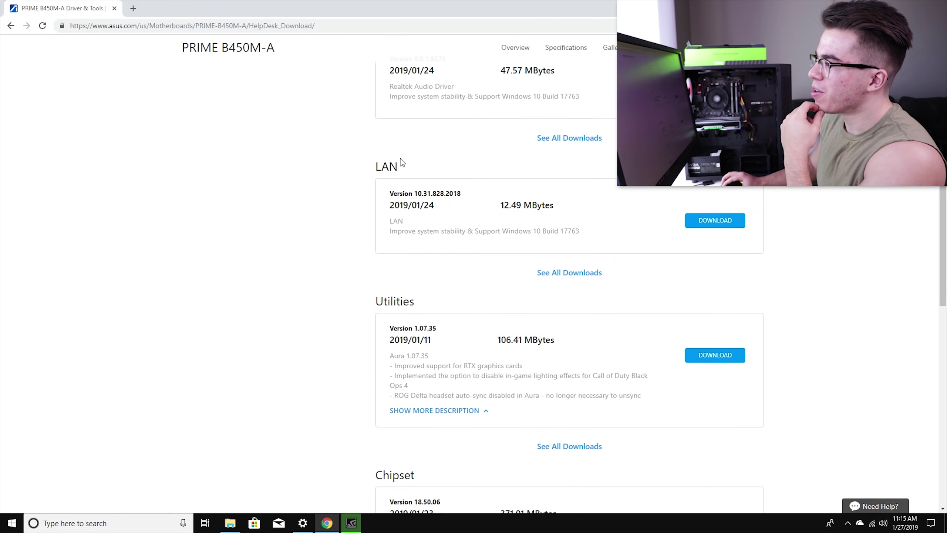
pyautogui.scroll(-4, 404, 199)
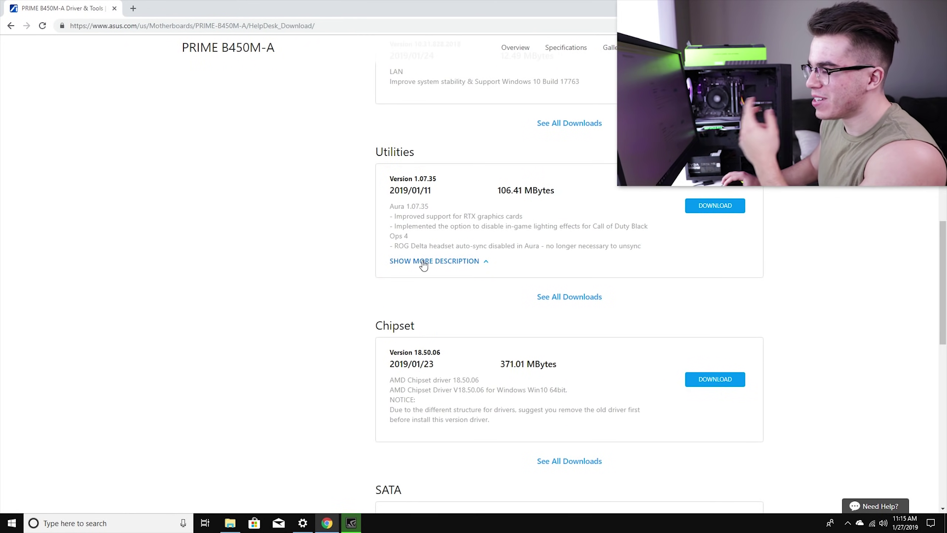
pyautogui.scroll(-8, 423, 264)
pyautogui.scroll(-4, 376, 218)
pyautogui.scroll(1, 432, 212)
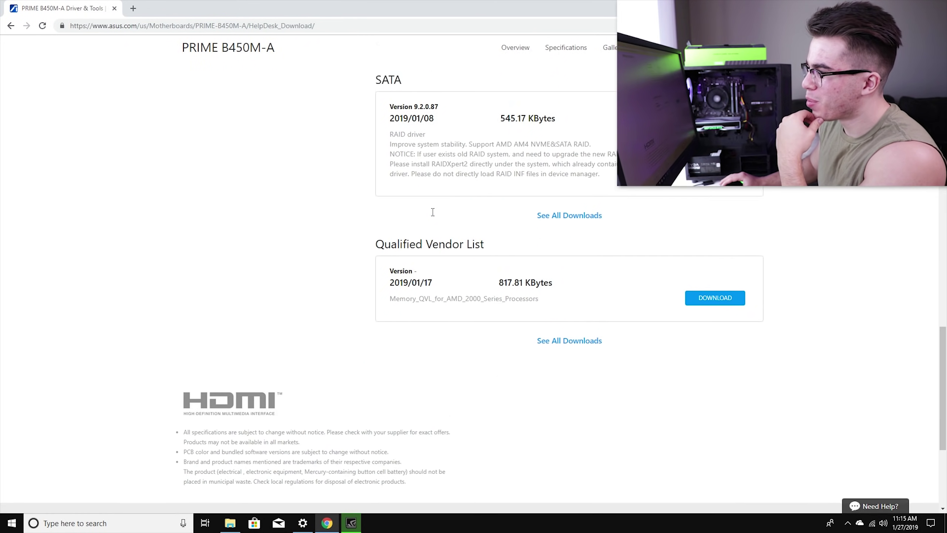
pyautogui.scroll(15, 668, 279)
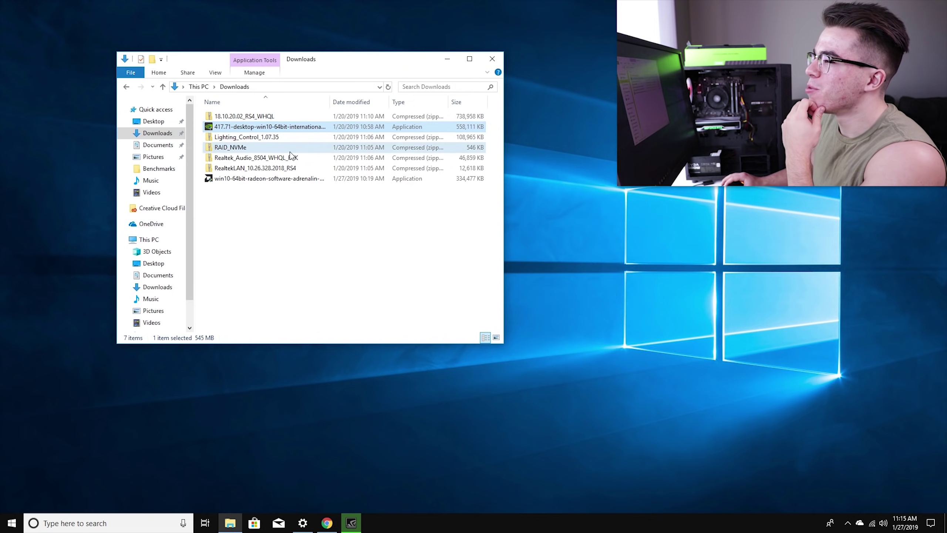
# - Extract the 18.10.20.02_RS4_WHQL archive in the Downloads folder to its default destination
pyautogui.click(262, 168)
pyautogui.click(273, 119)
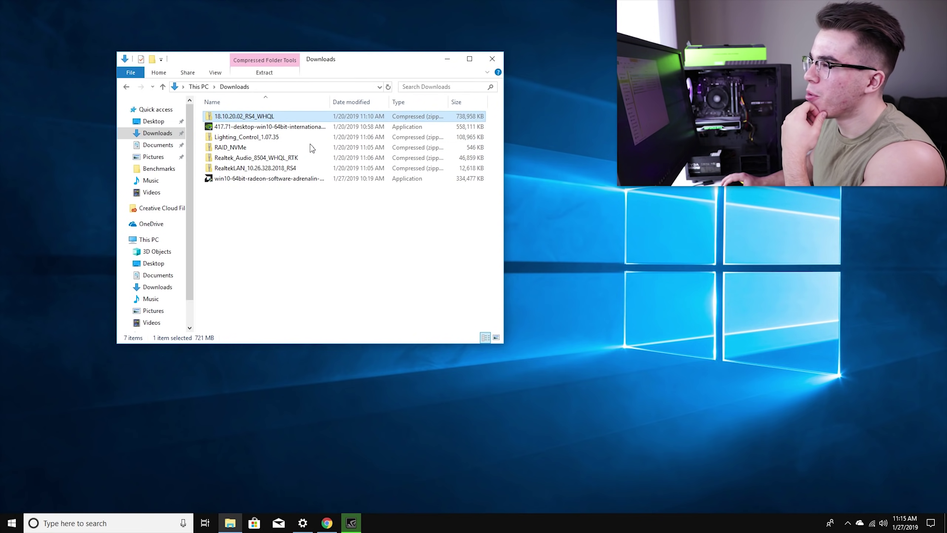
pyautogui.rightClick(267, 118)
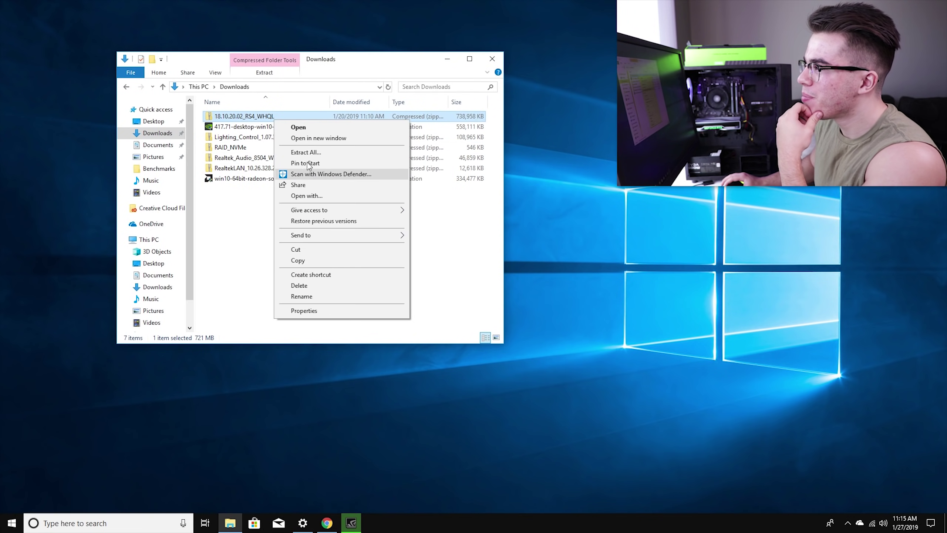
pyautogui.click(295, 153)
pyautogui.click(565, 354)
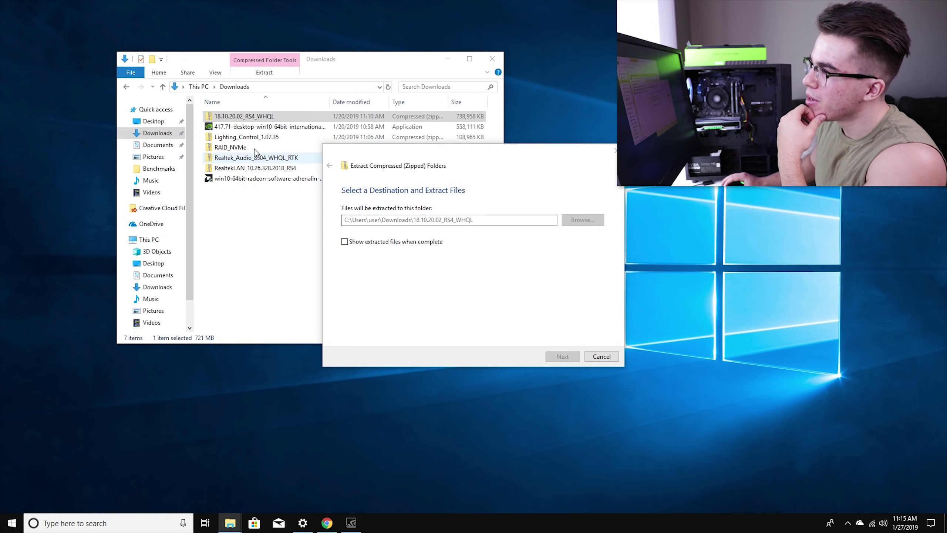
# - Extract the Lighting_Control_1.07.35 archive and the remaining zipped driver packages in Downloads to their default destinations
pyautogui.click(331, 128)
pyautogui.rightClick(371, 137)
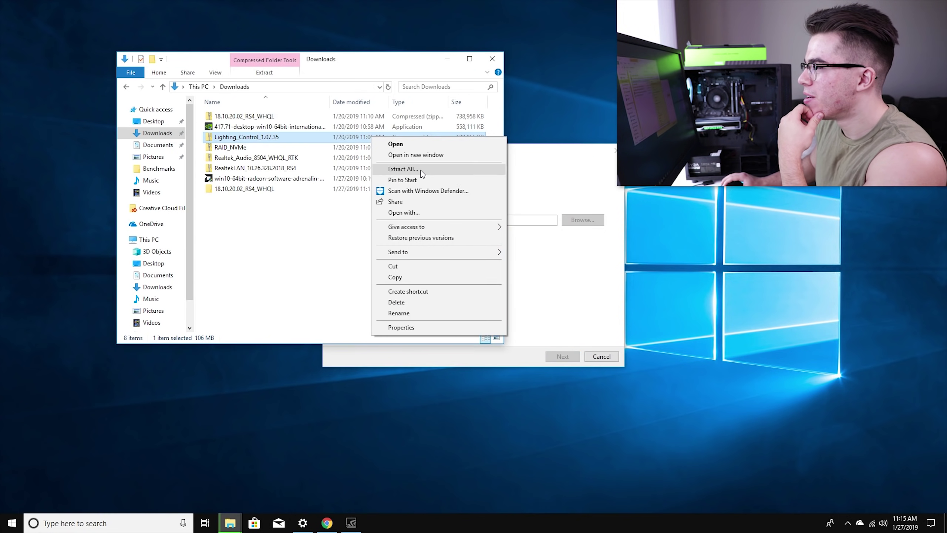
pyautogui.click(421, 167)
pyautogui.click(562, 357)
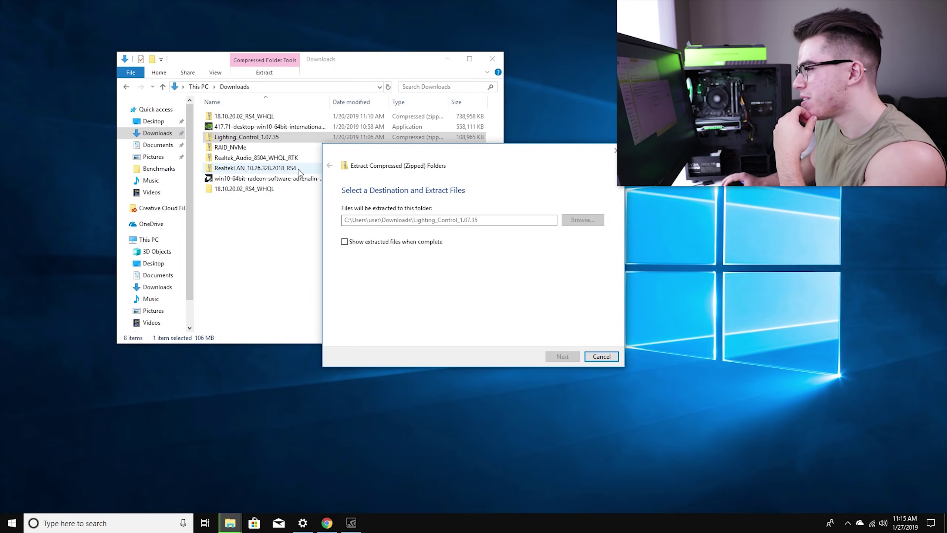
pyautogui.rightClick(260, 189)
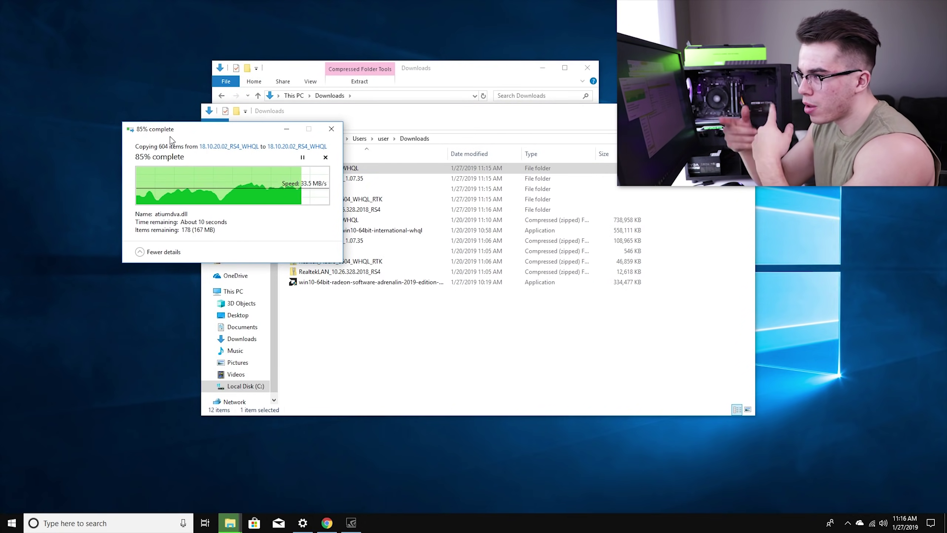
# - Close the extra Downloads window and open the extracted 18.10.20.02_RS4_WHQL folder
pyautogui.click(583, 68)
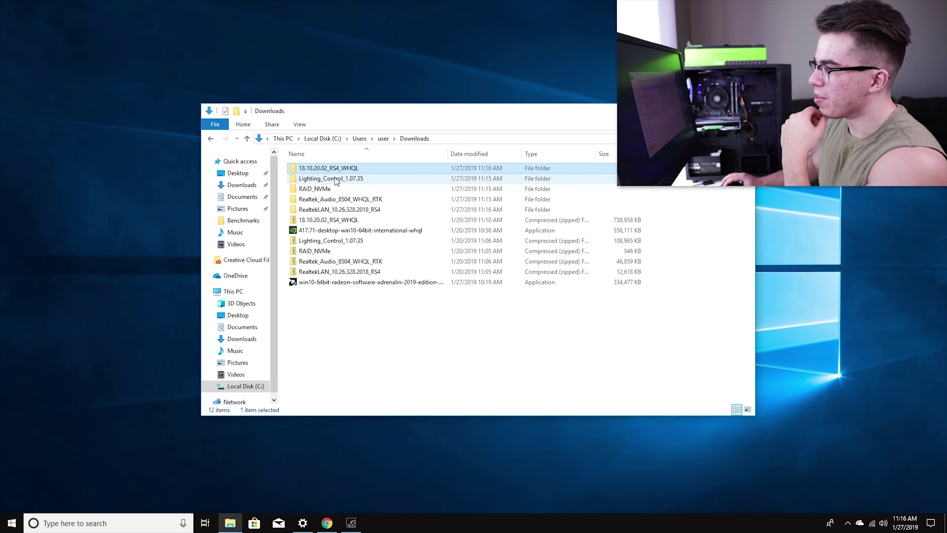
pyautogui.doubleClick(327, 168)
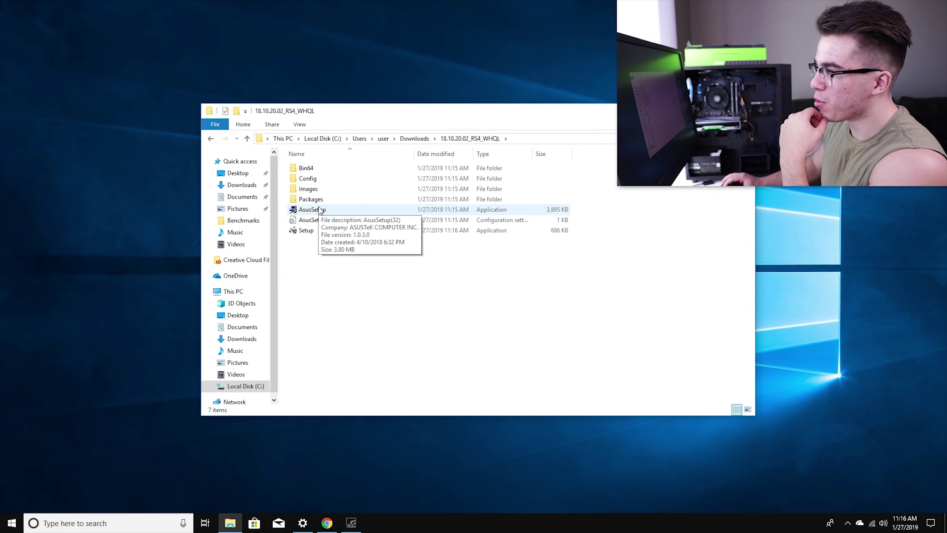
# - Run Setup from the 18.10.20.02_RS4_WHQL folder with permission granted, look over the ASUS downloads page meanwhile, and start the Radeon installation
pyautogui.doubleClick(327, 231)
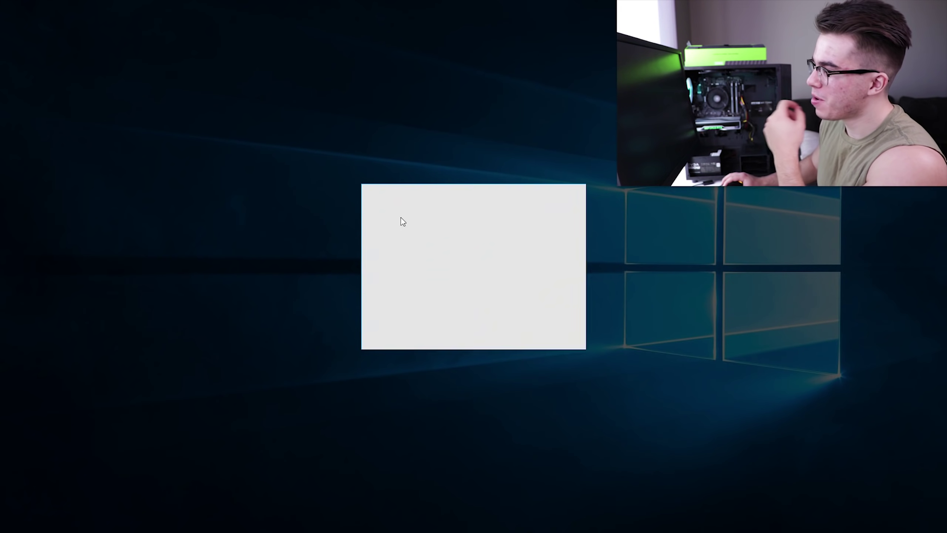
pyautogui.click(425, 326)
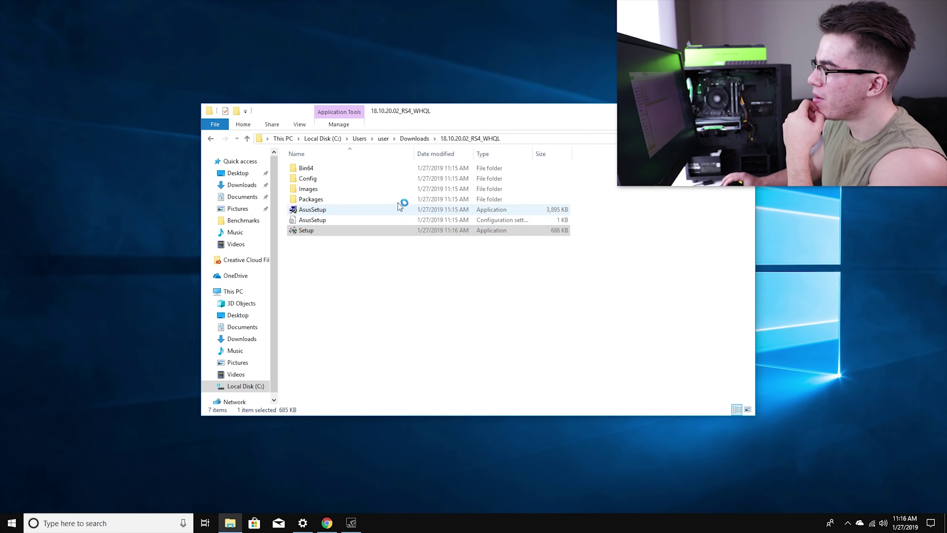
pyautogui.click(327, 522)
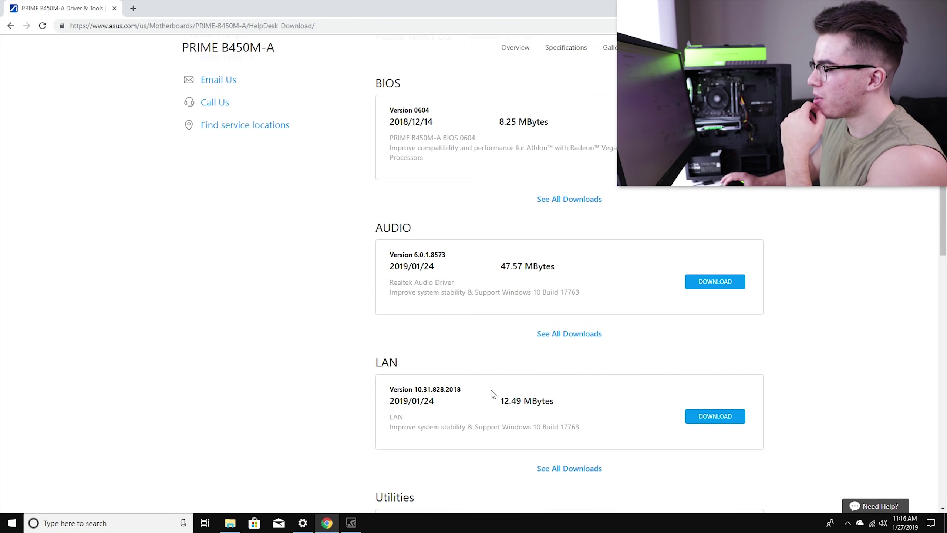
pyautogui.scroll(-10, 491, 391)
pyautogui.scroll(3, 491, 388)
pyautogui.scroll(-1, 391, 286)
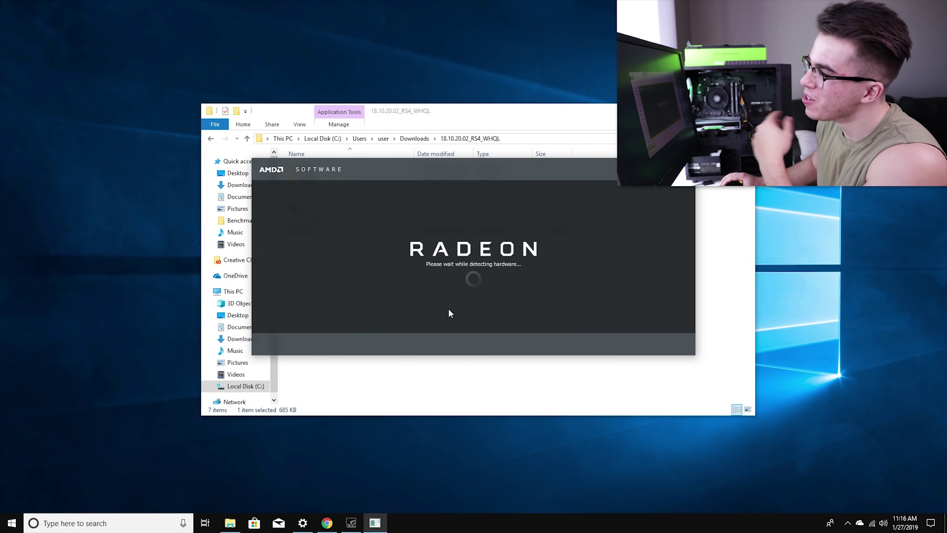
pyautogui.click(426, 343)
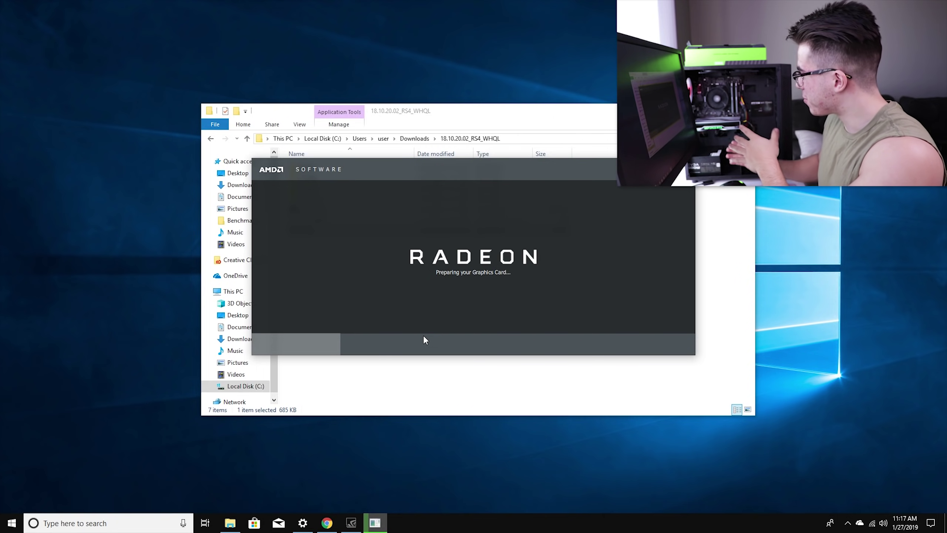
# - Run Setup from the nested Lighting_Control_1.07.35 folder in Downloads and allow it to make changes
pyautogui.click(414, 138)
pyautogui.doubleClick(387, 179)
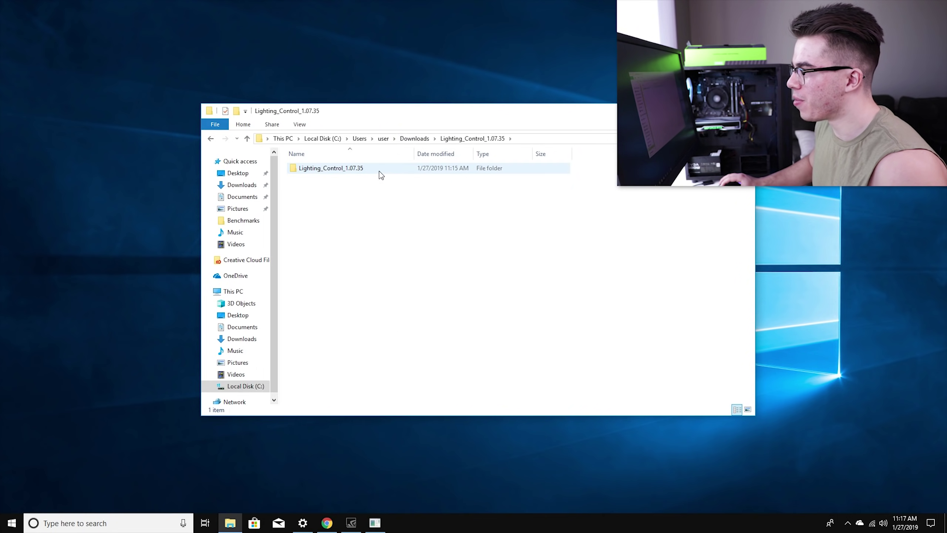
pyautogui.doubleClick(381, 170)
pyautogui.scroll(-1, 340, 313)
pyautogui.doubleClick(340, 308)
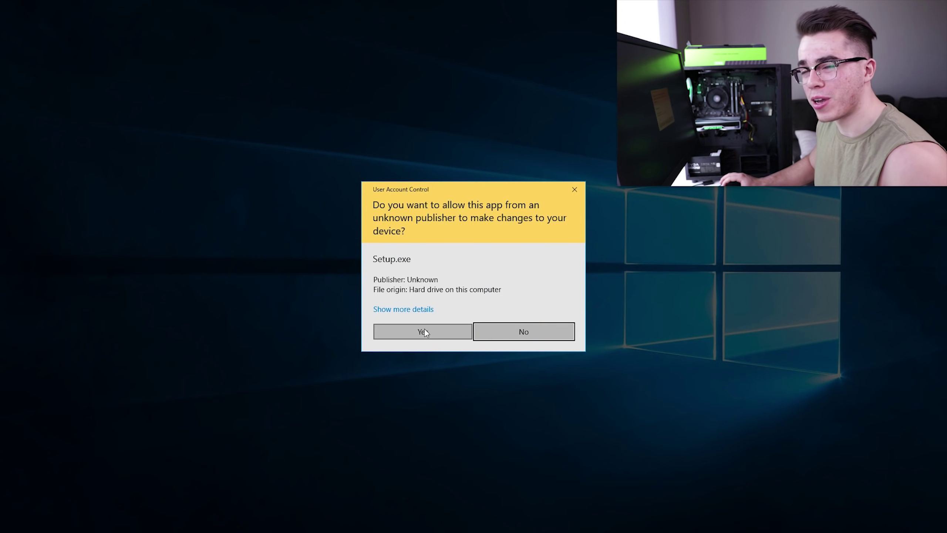
pyautogui.click(424, 329)
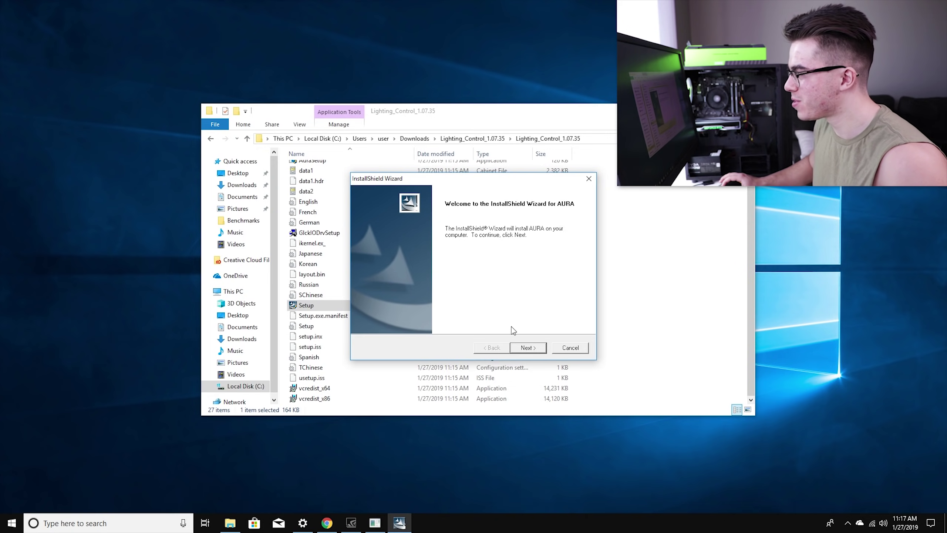
# - Go back to Downloads, inspect the contents of the RAID_NVMe folder, and return to Downloads
pyautogui.click(472, 138)
pyautogui.click(414, 139)
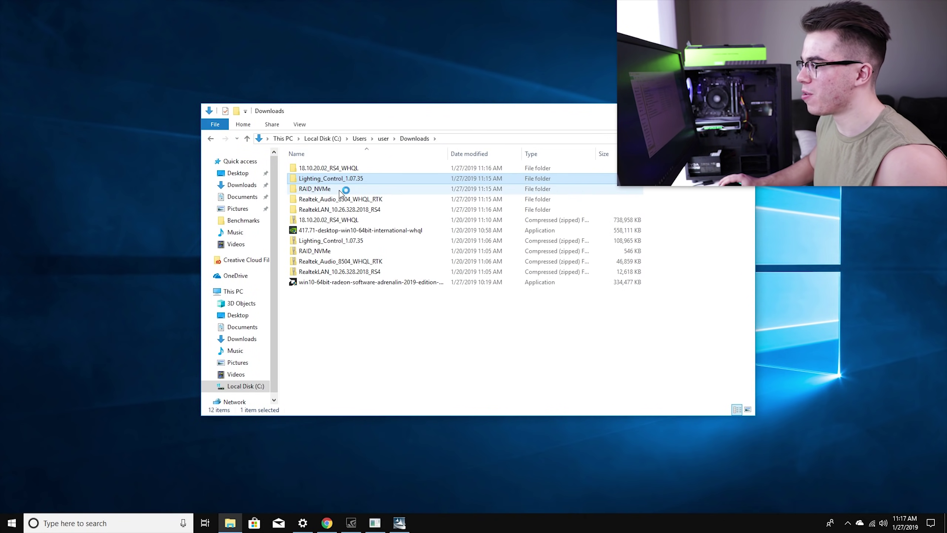
pyautogui.doubleClick(344, 189)
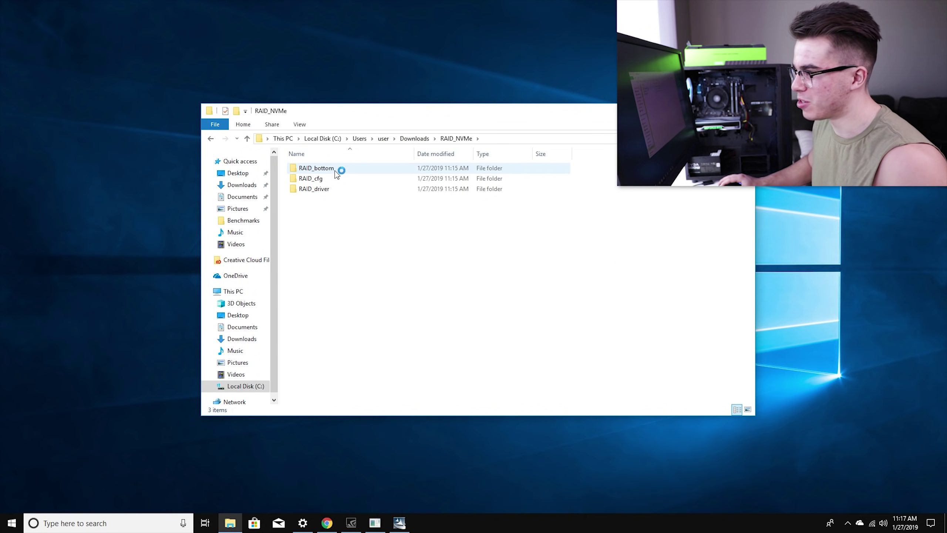
pyautogui.click(412, 139)
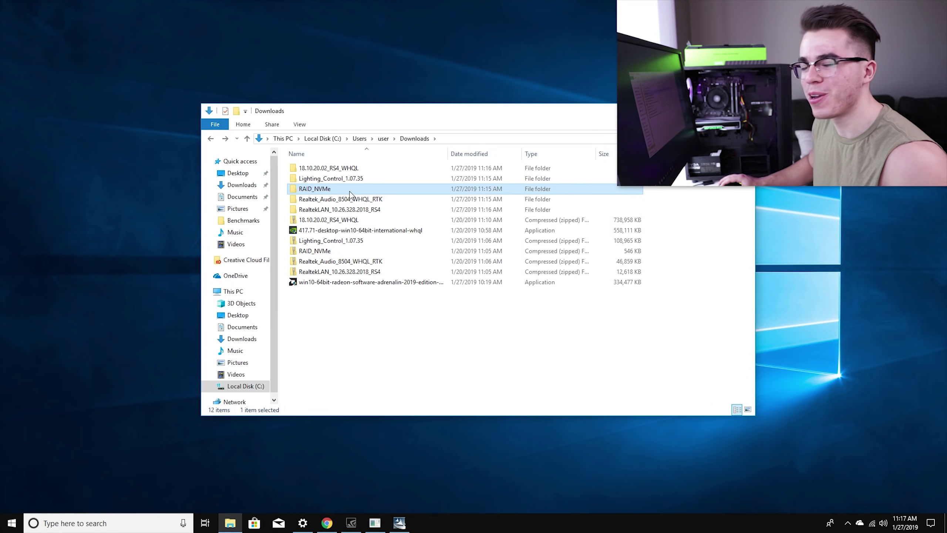
# - Run Setup from the Realtek_Audio_8504_WHQL_RTK folder and allow it to make changes
pyautogui.doubleClick(350, 198)
pyautogui.scroll(-12, 359, 195)
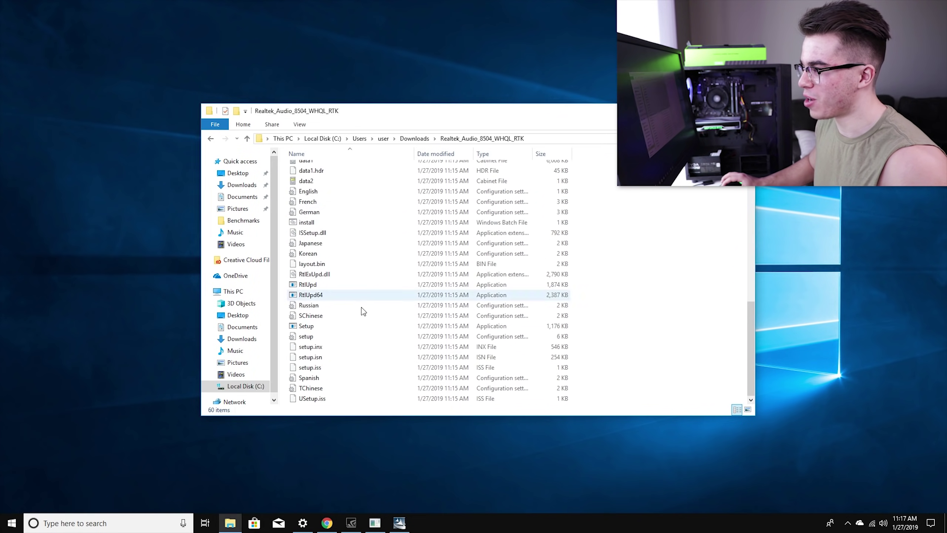
pyautogui.doubleClick(338, 327)
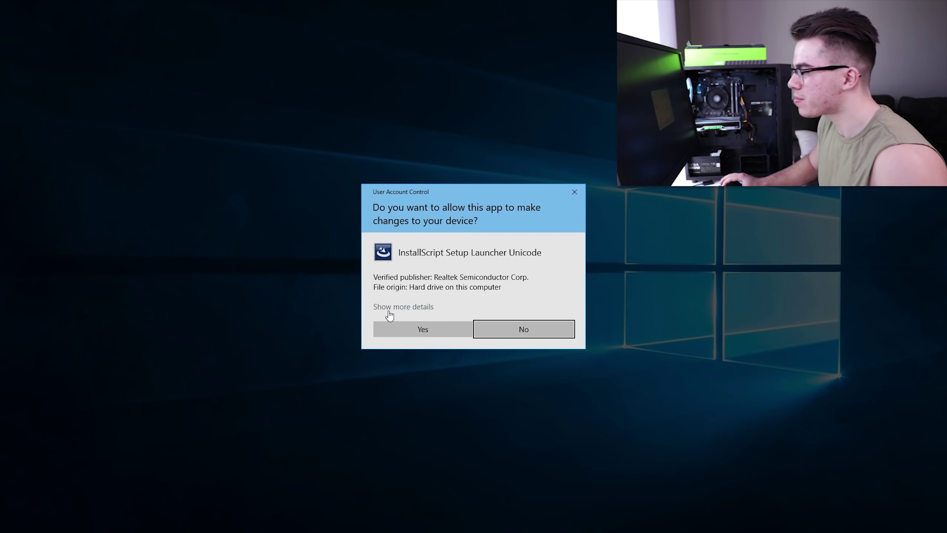
pyautogui.click(423, 330)
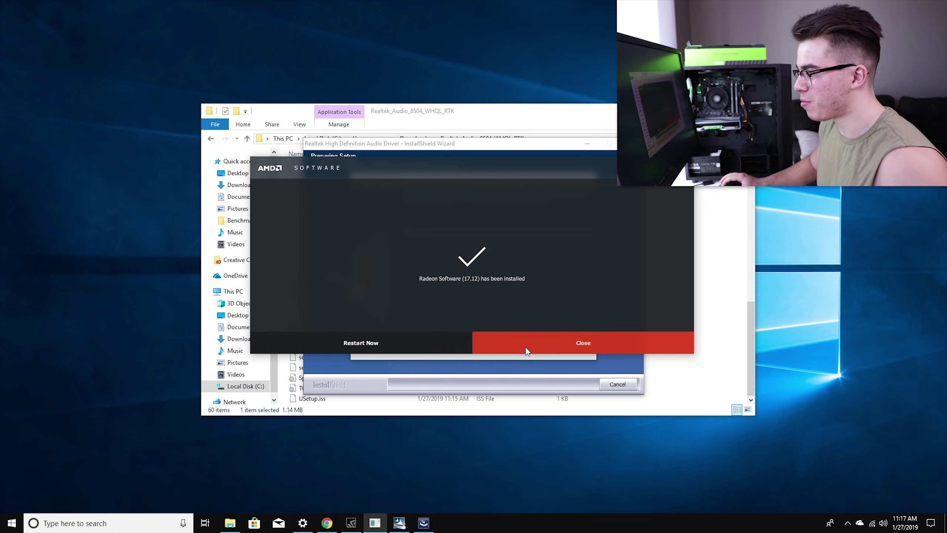
# - Close the completed Radeon installer without restarting, and finish the AURA wizard with the option to restart the computer later
pyautogui.click(525, 347)
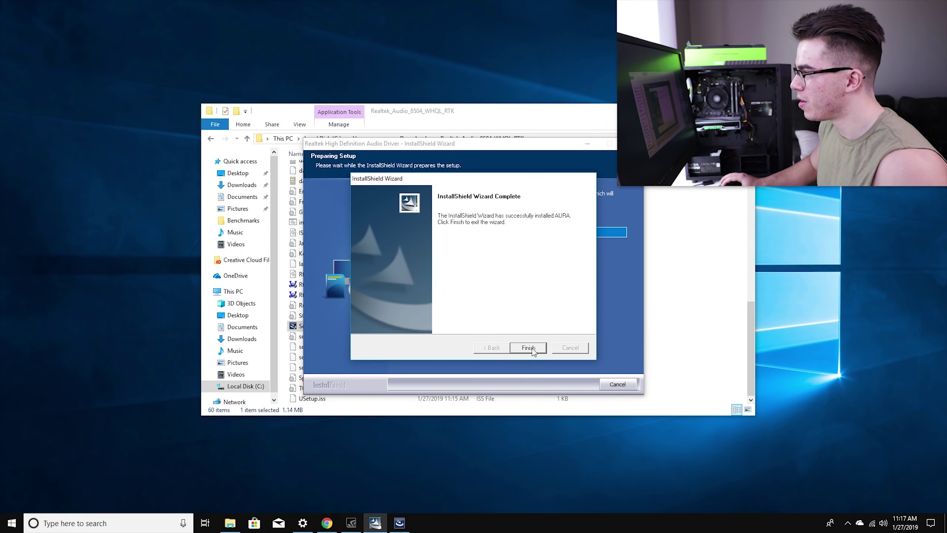
pyautogui.click(528, 347)
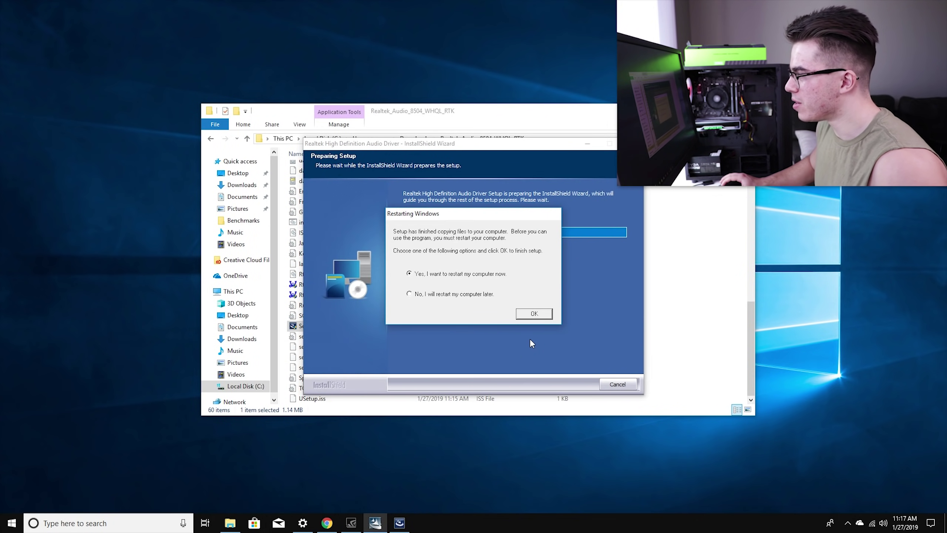
pyautogui.click(448, 296)
pyautogui.click(524, 314)
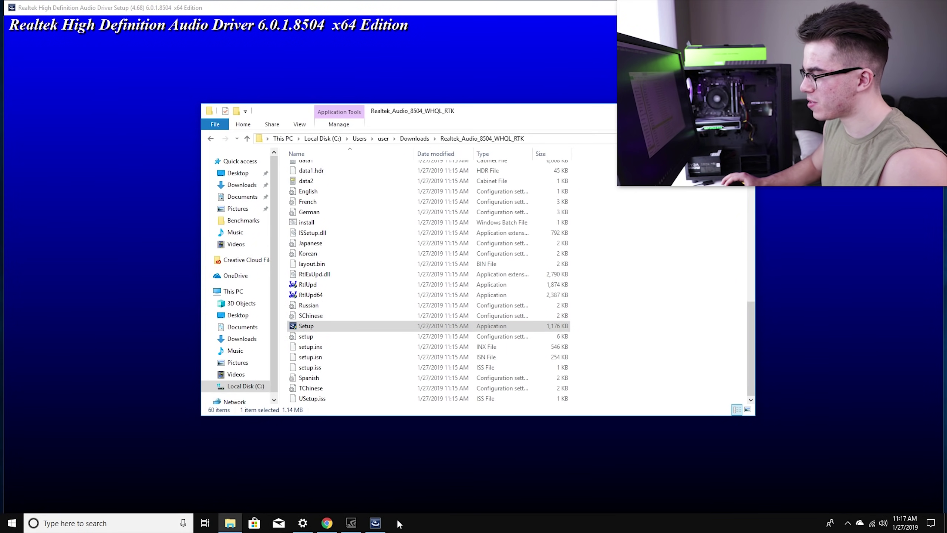
# - Switch to the Realtek High Definition Audio Driver 6.0.1.8504 setup and proceed past its installation help to start the driver process
pyautogui.click(375, 523)
pyautogui.click(507, 384)
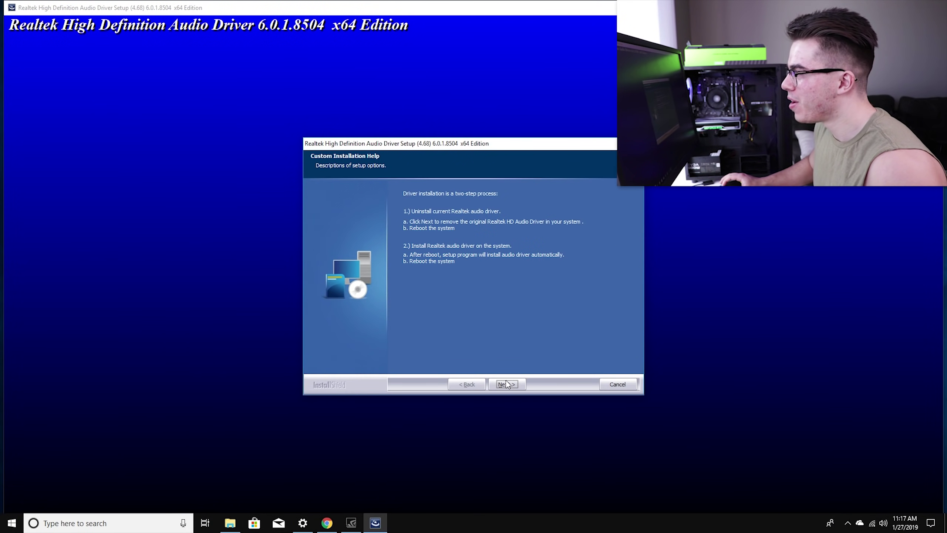
pyautogui.click(503, 385)
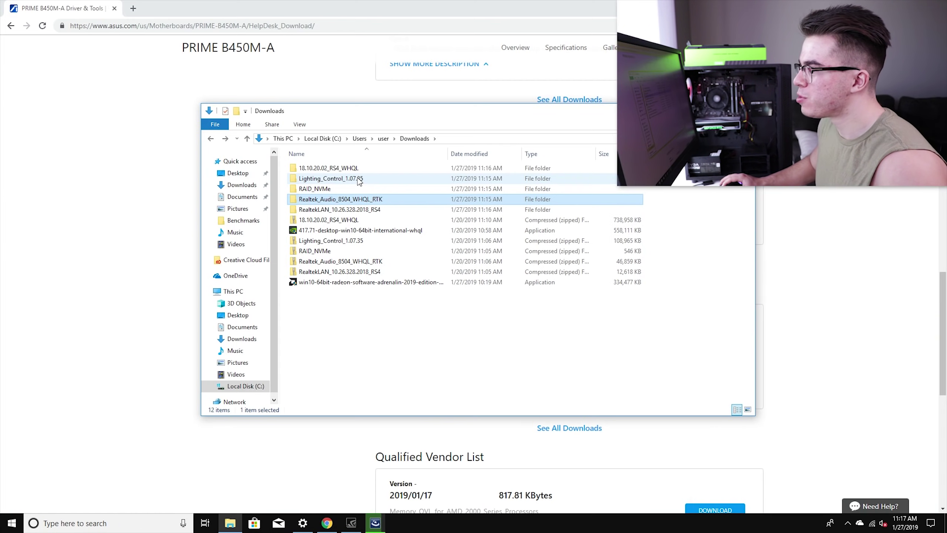
# - Run setup from the RealtekLAN_10.26.328.2018_RS4 folder with permission granted, and finish the Realtek Ethernet Controller Driver wizard
pyautogui.click(347, 199)
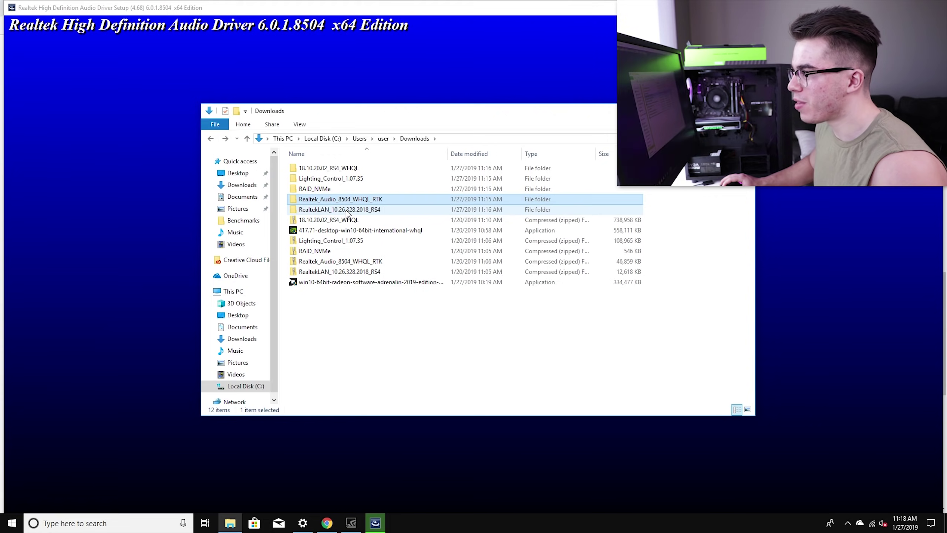
pyautogui.doubleClick(346, 210)
pyautogui.scroll(-15, 428, 371)
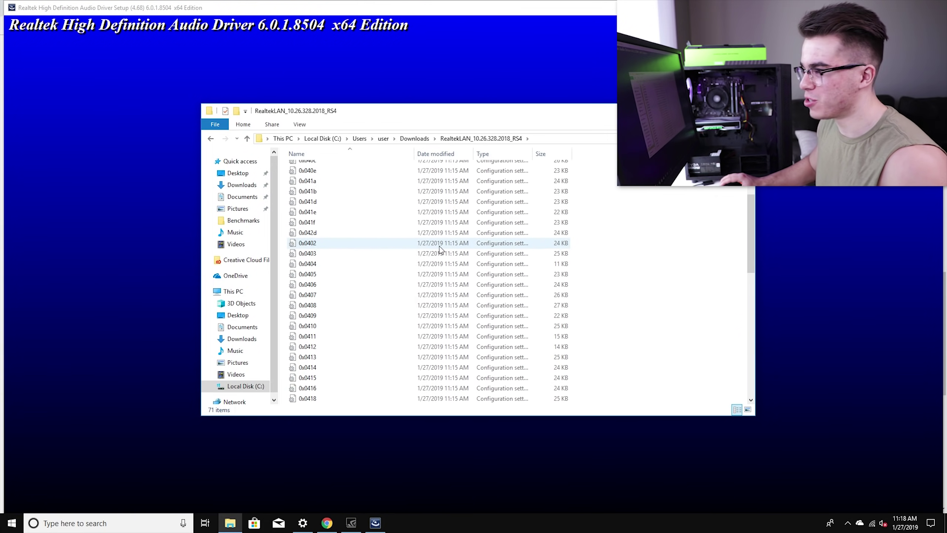
pyautogui.scroll(-2, 428, 371)
pyautogui.doubleClick(363, 273)
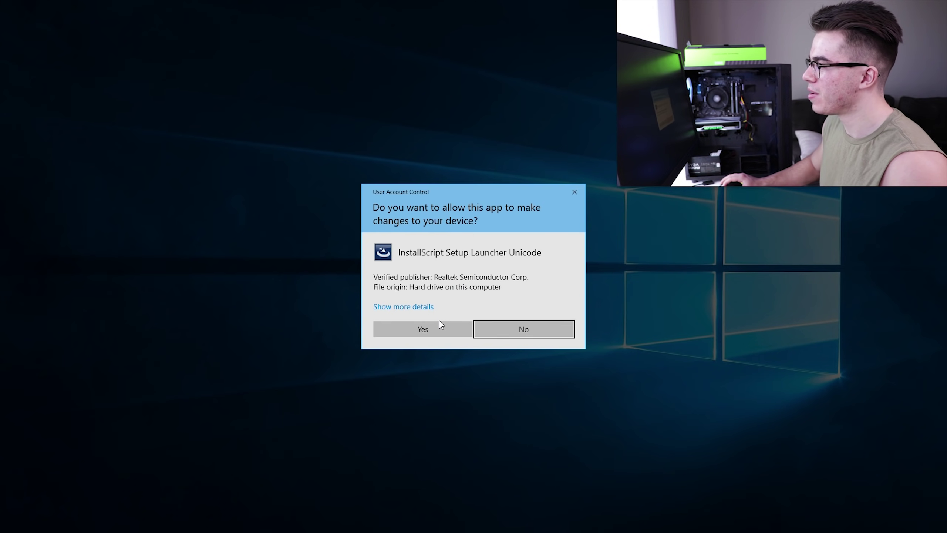
pyautogui.click(438, 325)
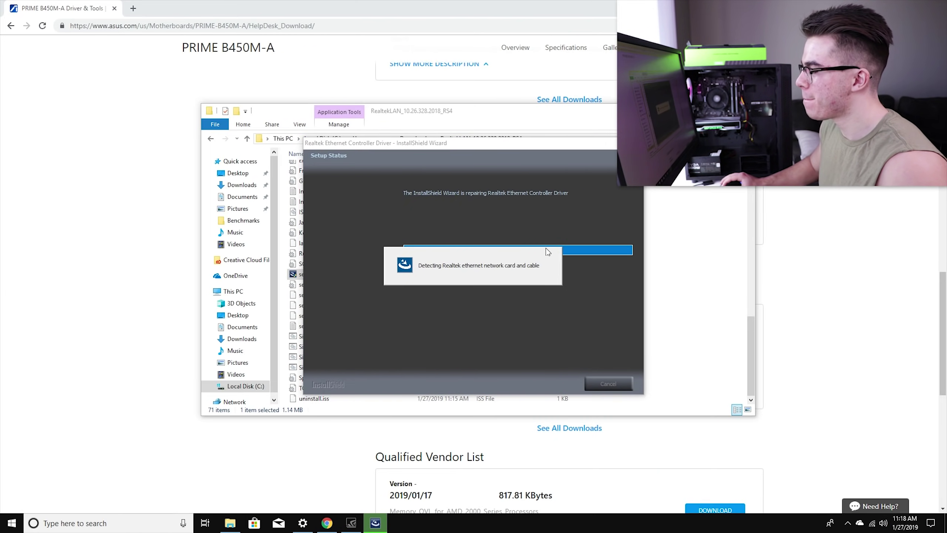
pyautogui.click(547, 386)
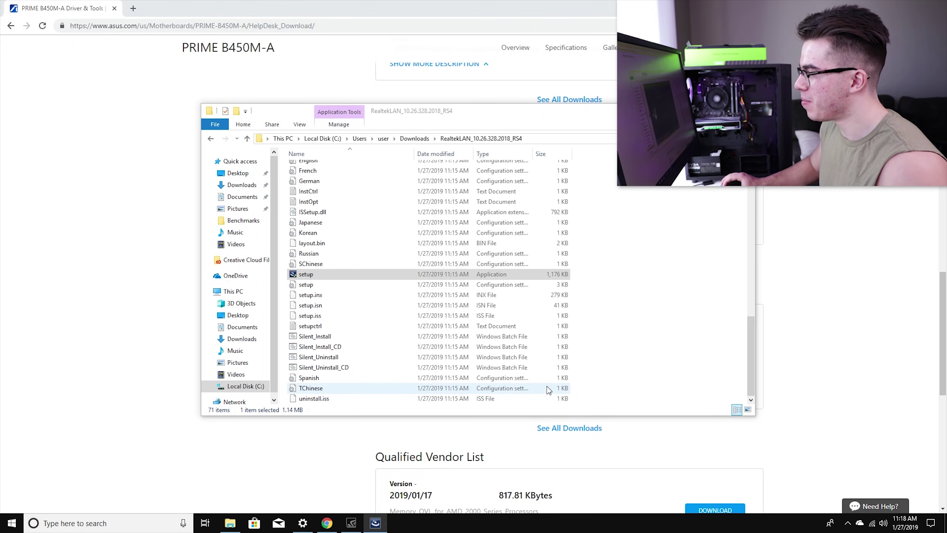